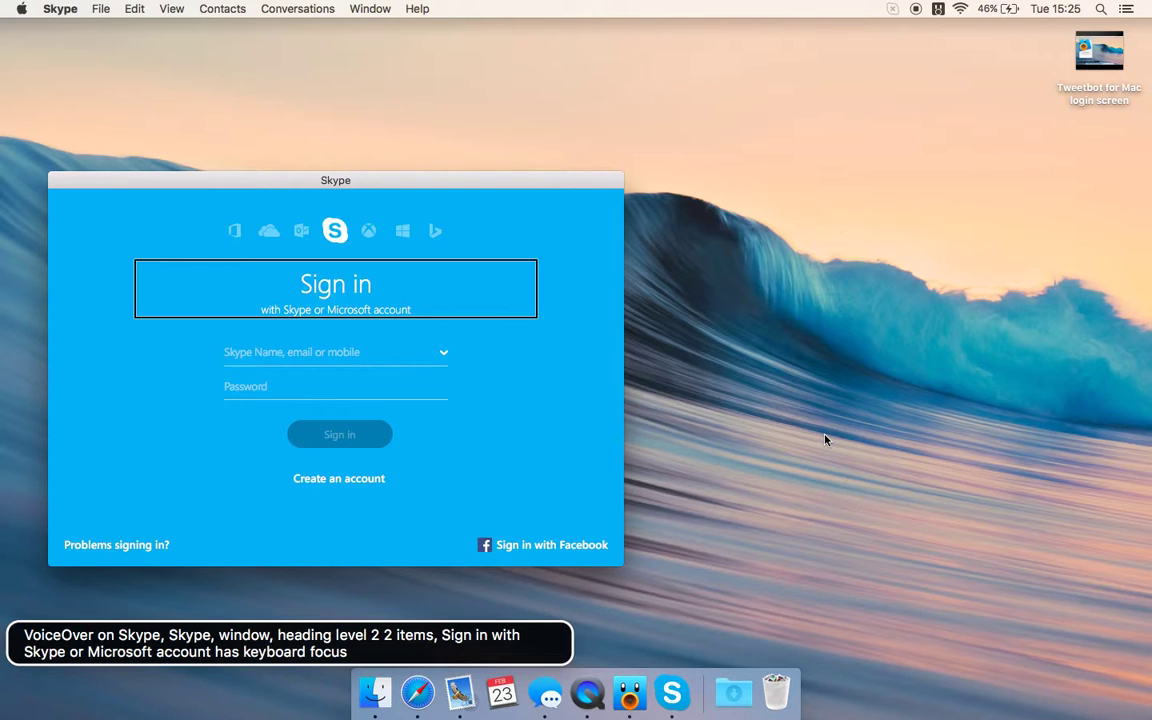
- Bring VoiceOver focus to the Skype Name field after checking the saved-accounts chooser
key(Tab)
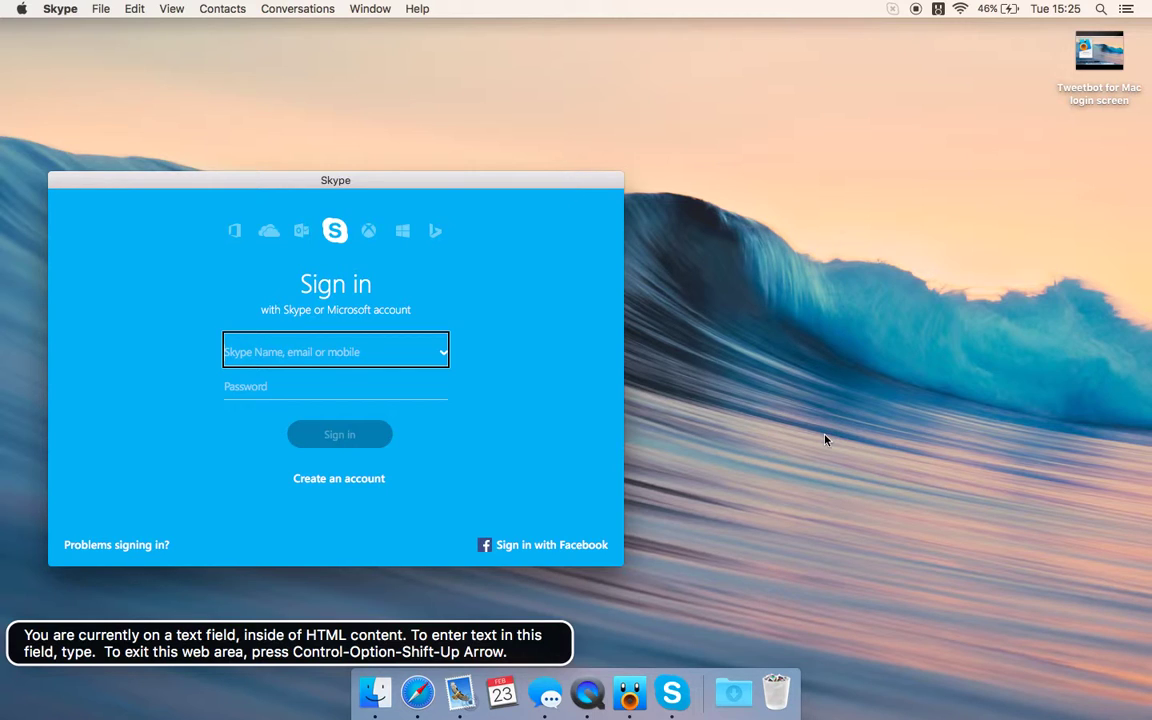
key(ctrl+alt+shift+Up)
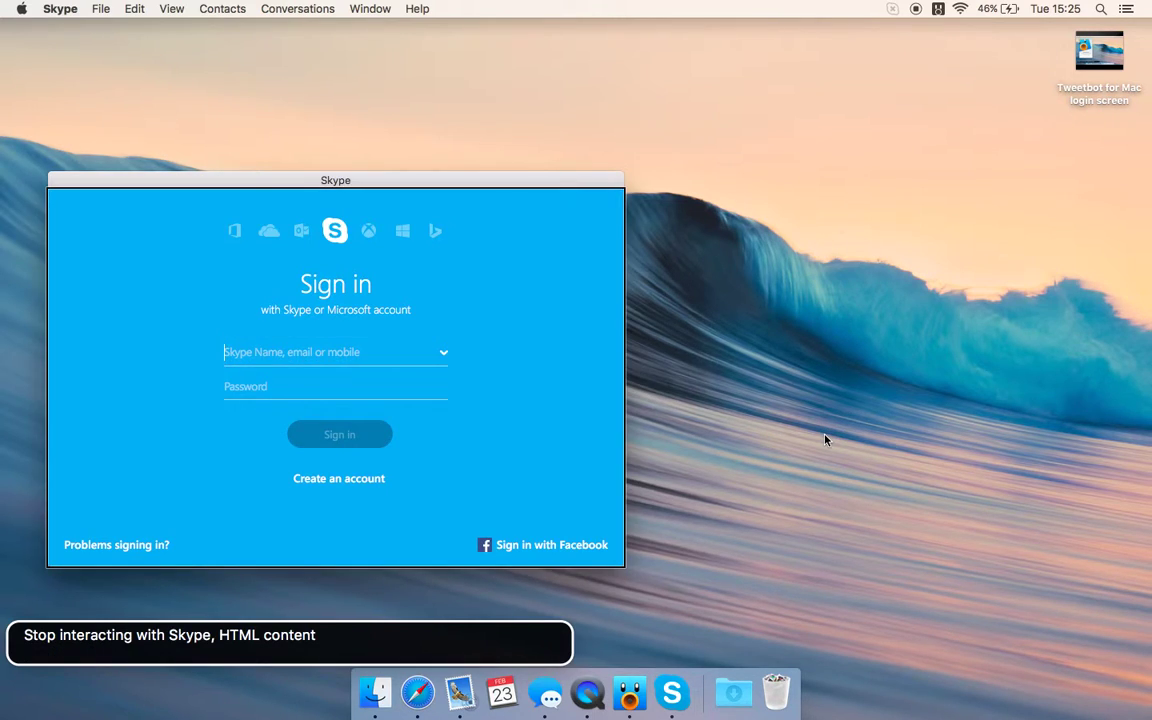
key(ctrl+alt+shift+Down)
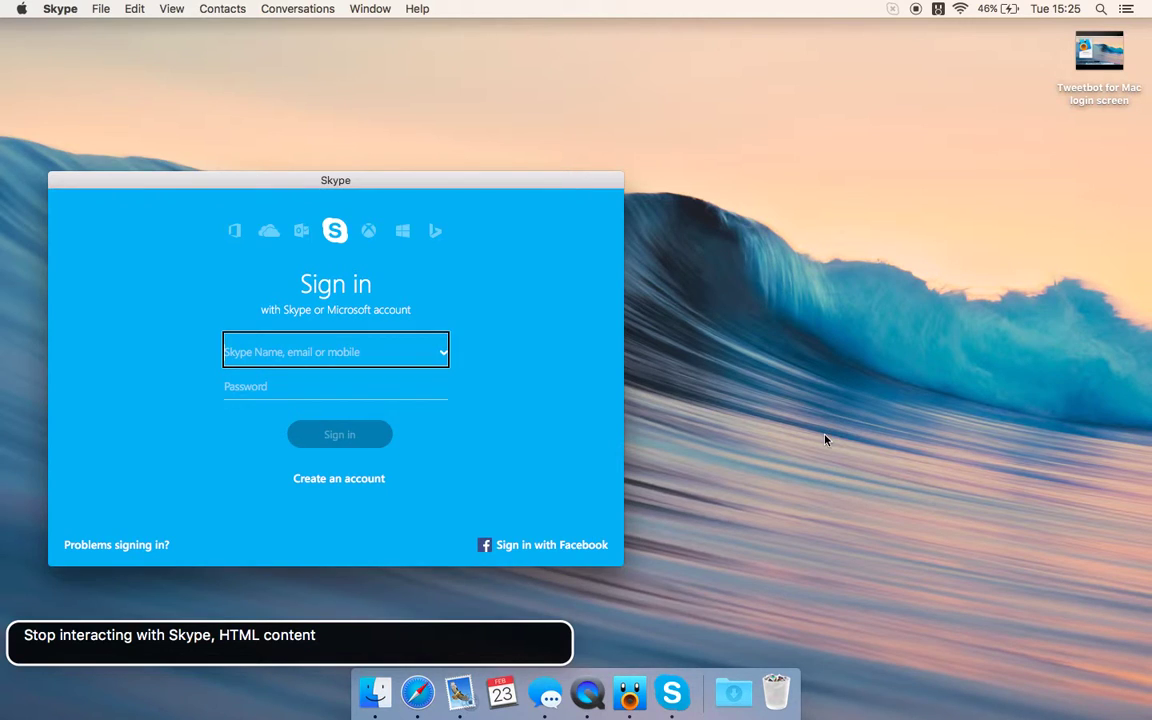
key(ctrl+alt+Right)
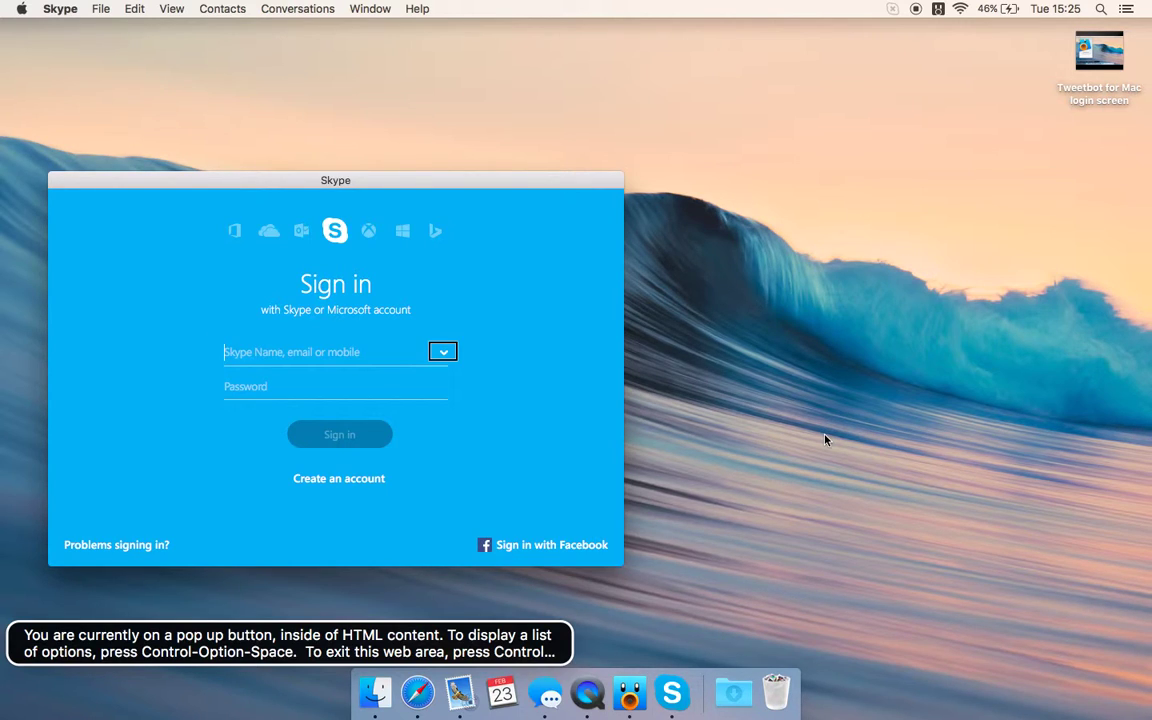
key(ctrl+alt+space)
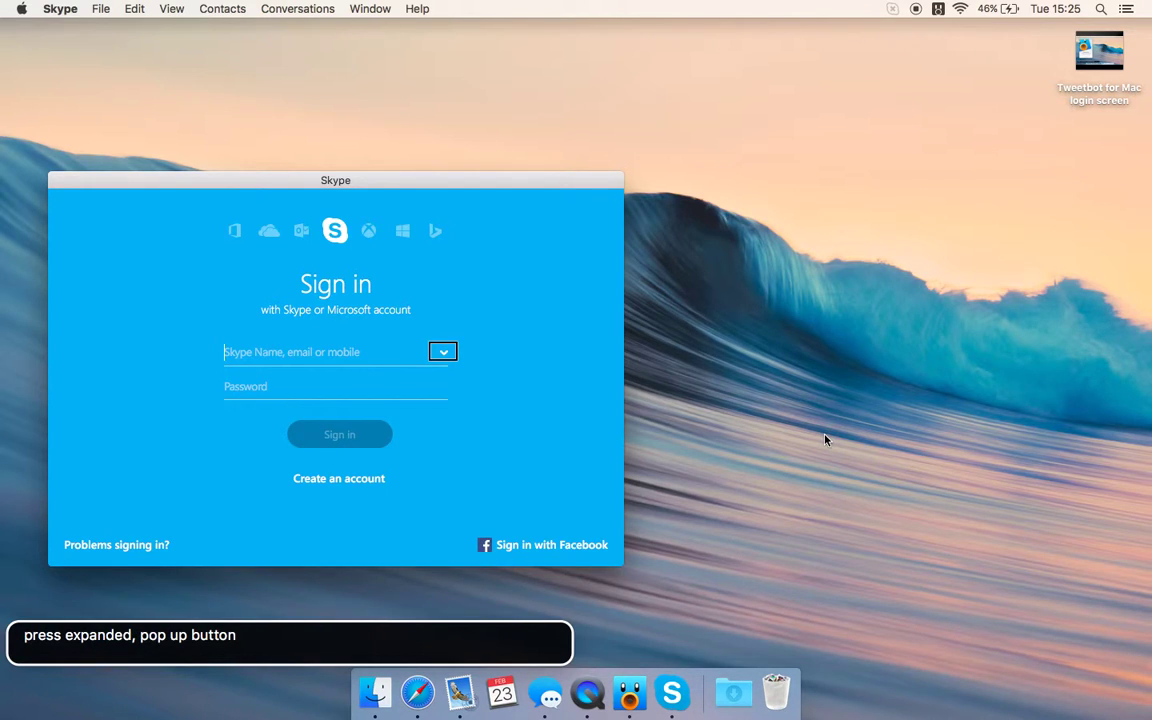
key(ctrl+alt+Left)
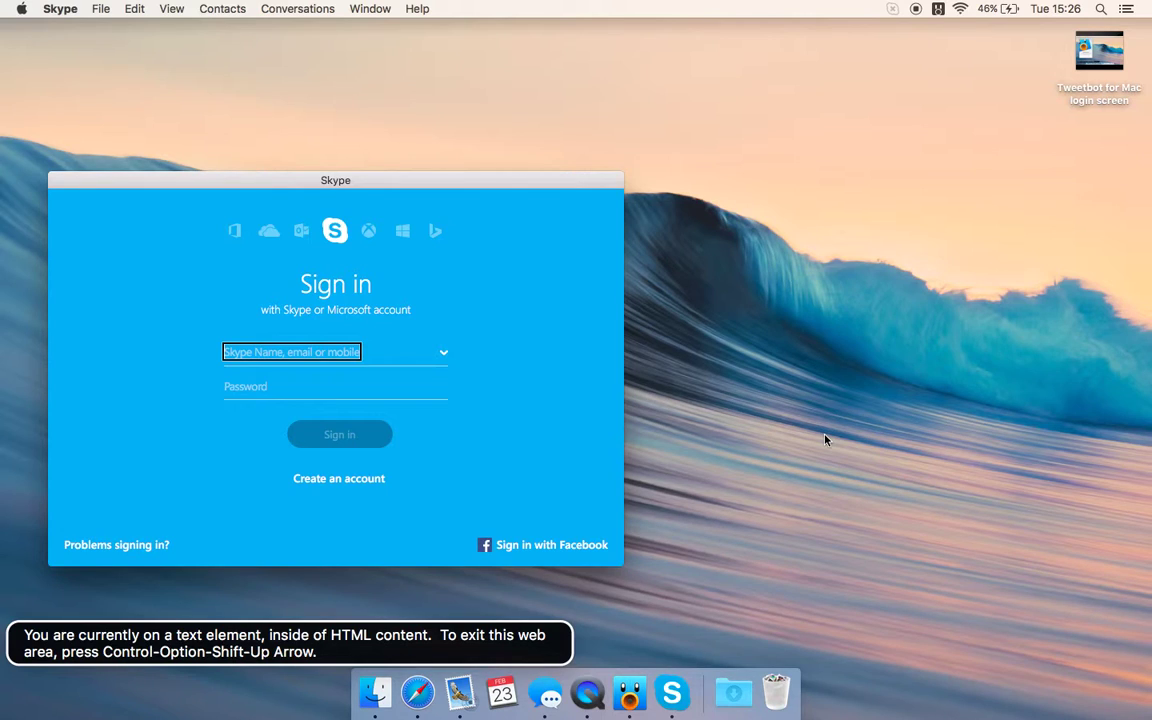
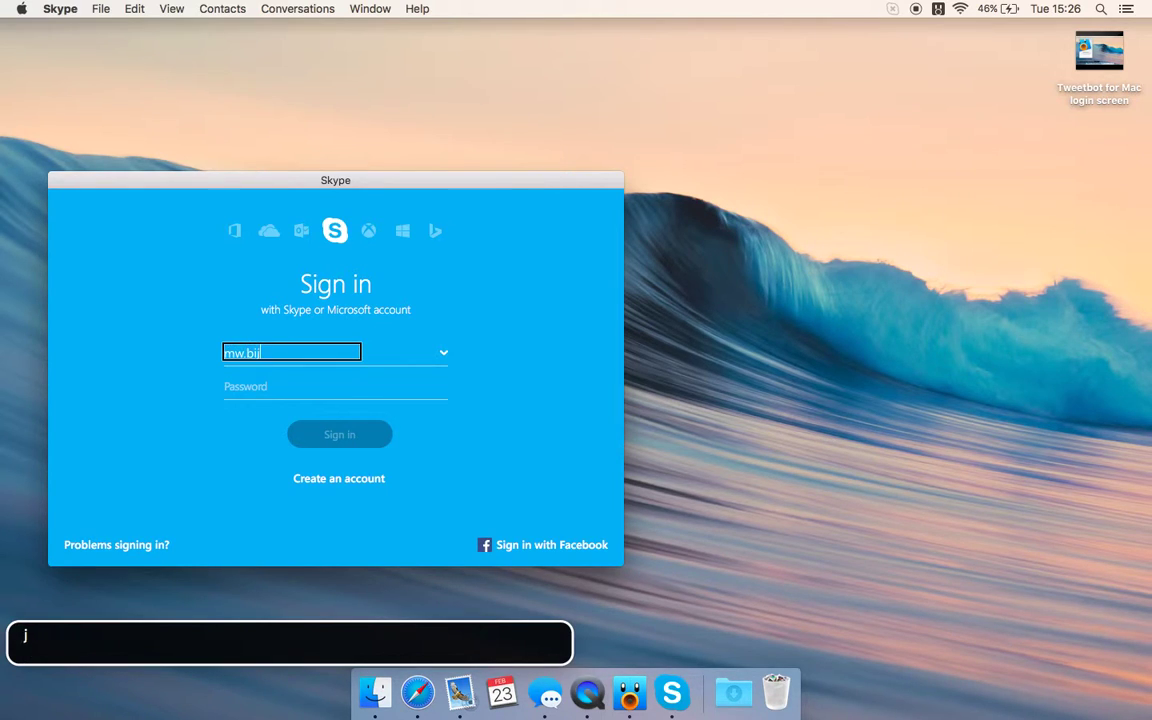
- Enter the Skype Name and the account password in the sign-in form
key(Tab)
key(ctrl+alt+Left)
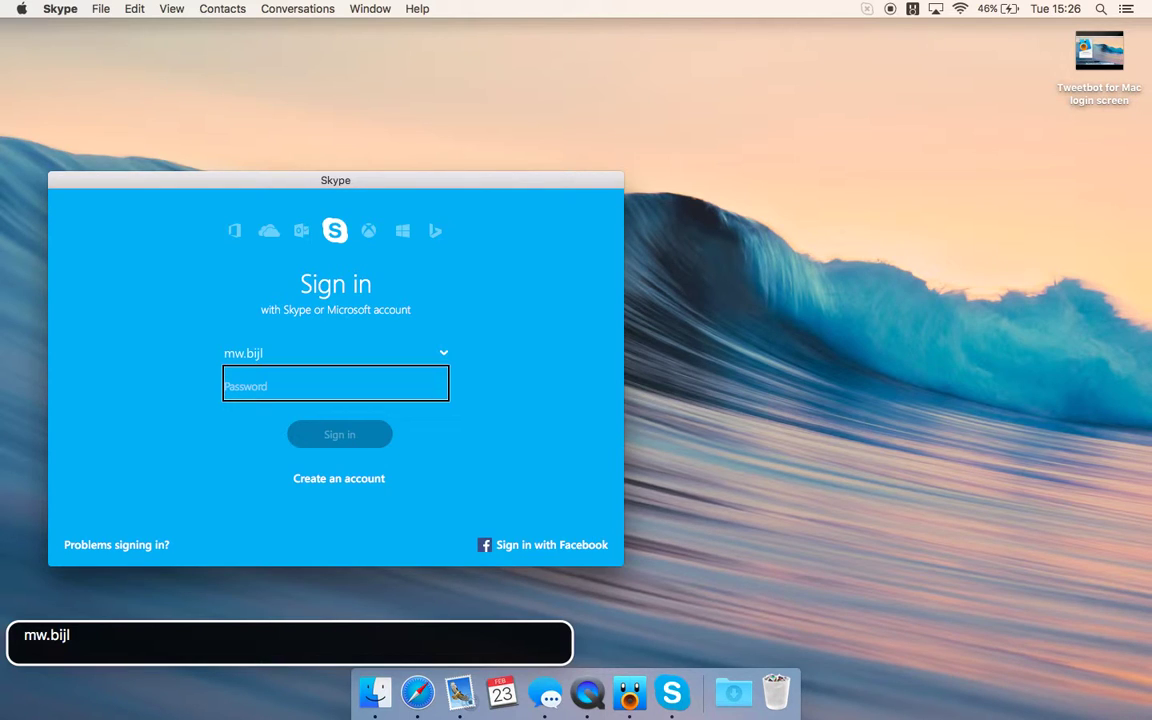
key(ctrl+alt+Right)
key(ctrl+alt+Right)
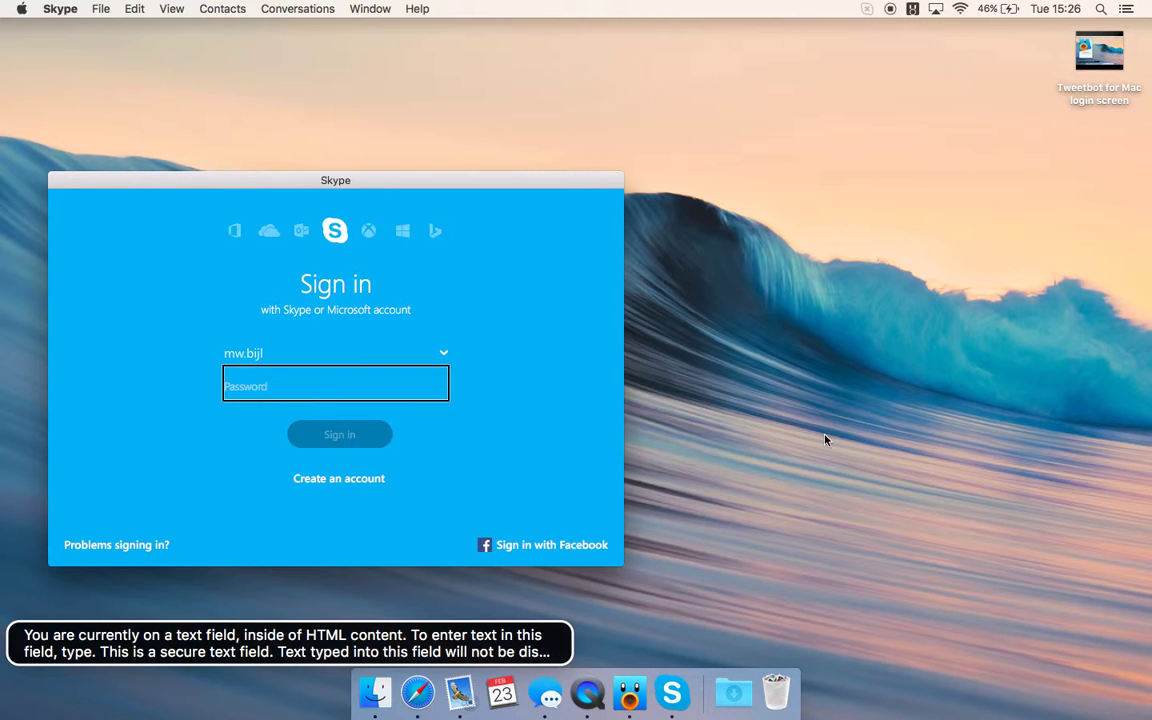
text(••••••••••••••)
- Review the Sign in, Create an account and Problems signing in? options, ending on Sign in
key(Tab)
key(Tab)
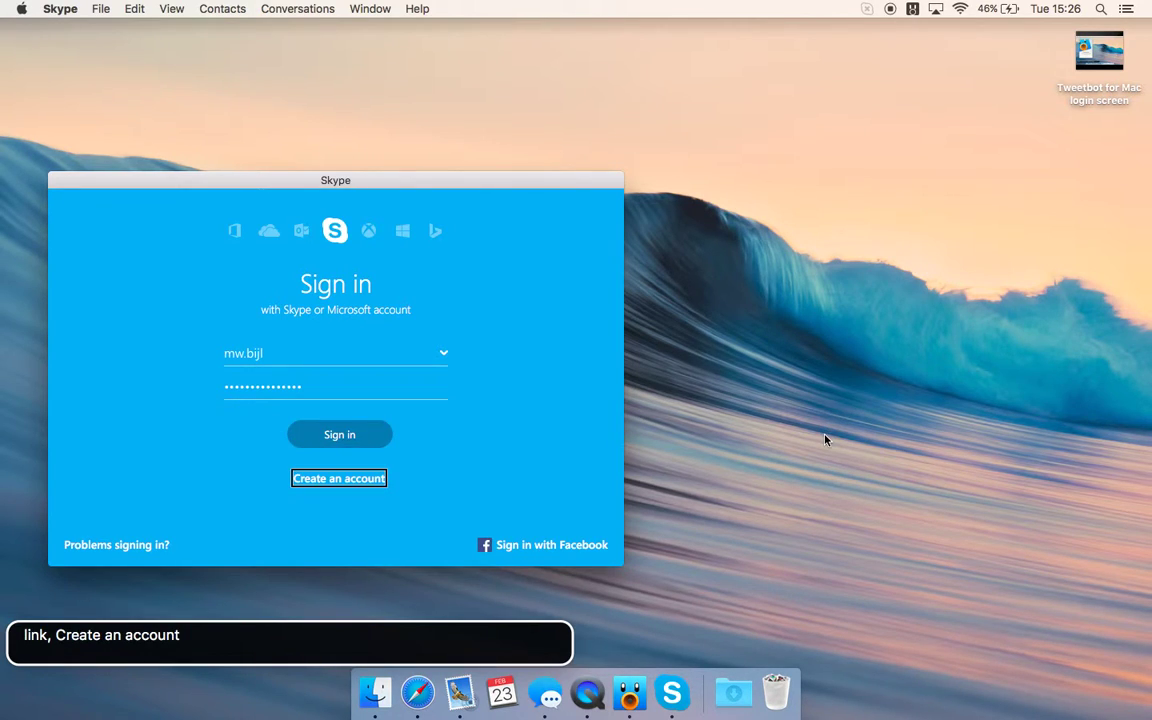
key(Tab)
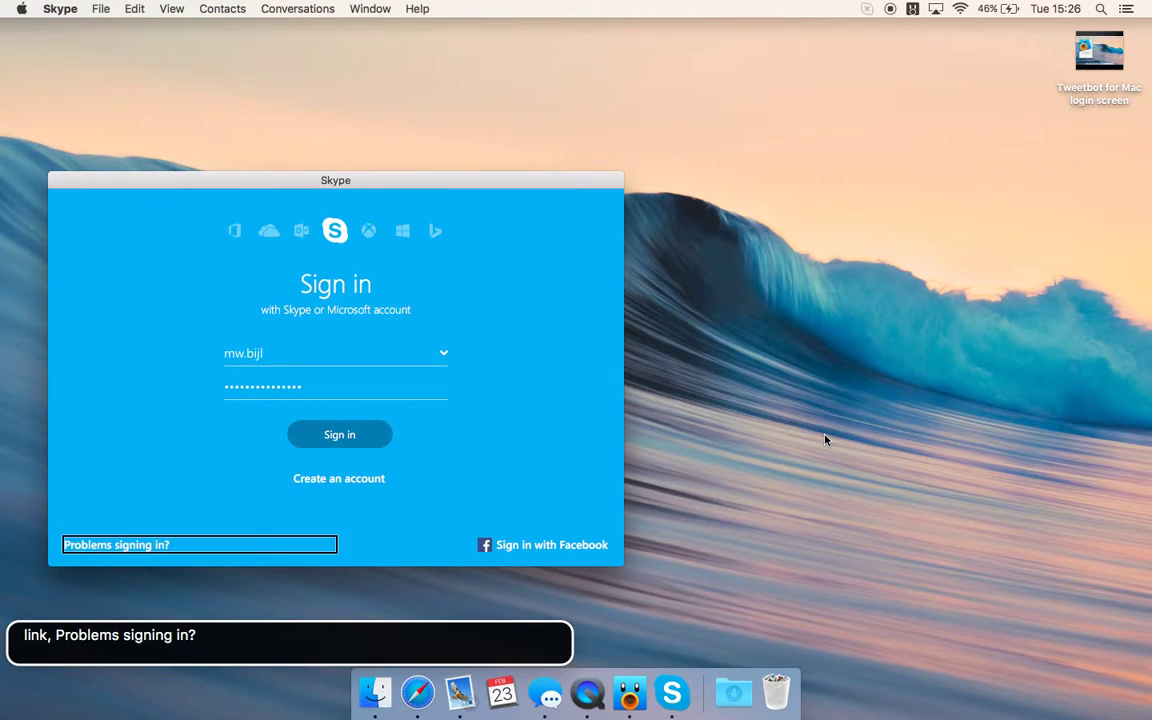
key(Tab)
key(shift+Tab)
key(shift+Tab)
key(shift+Tab)
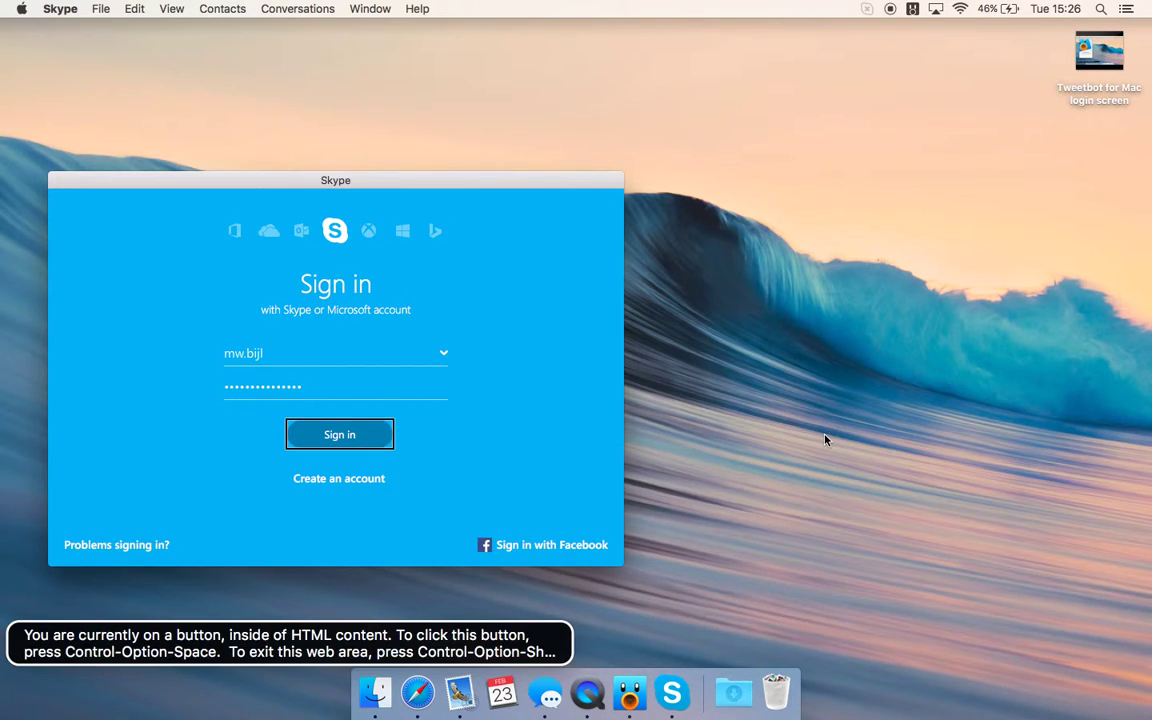
key(ctrl+alt+u)
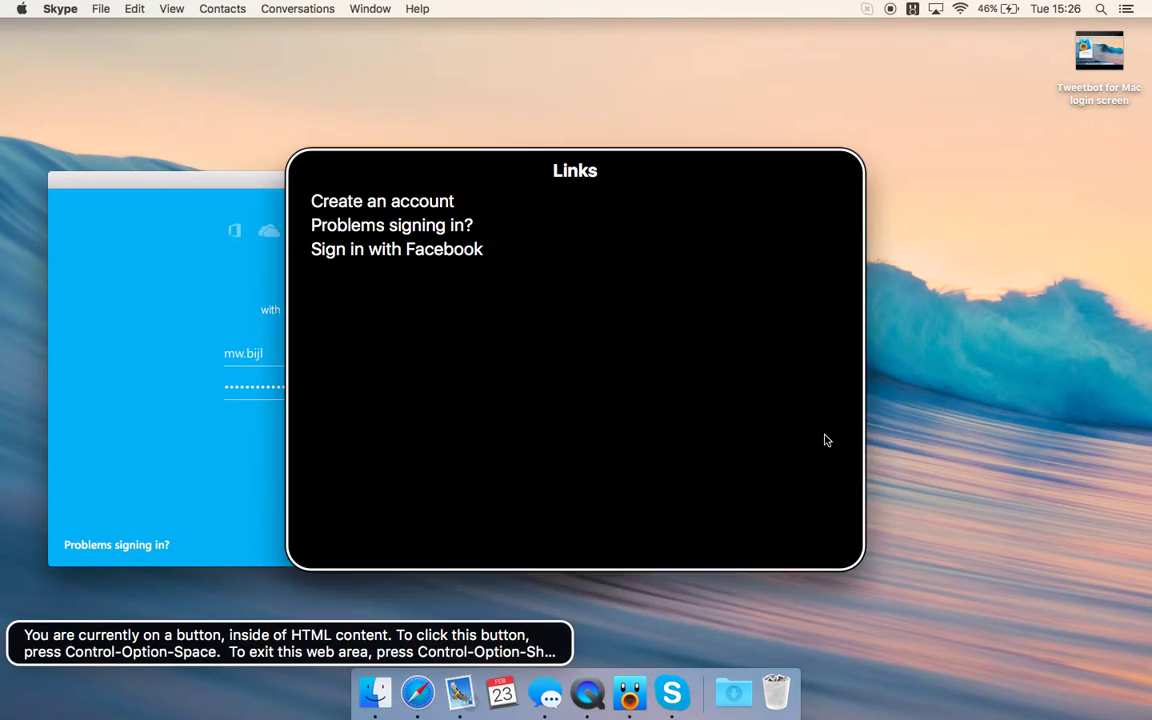
key(Down)
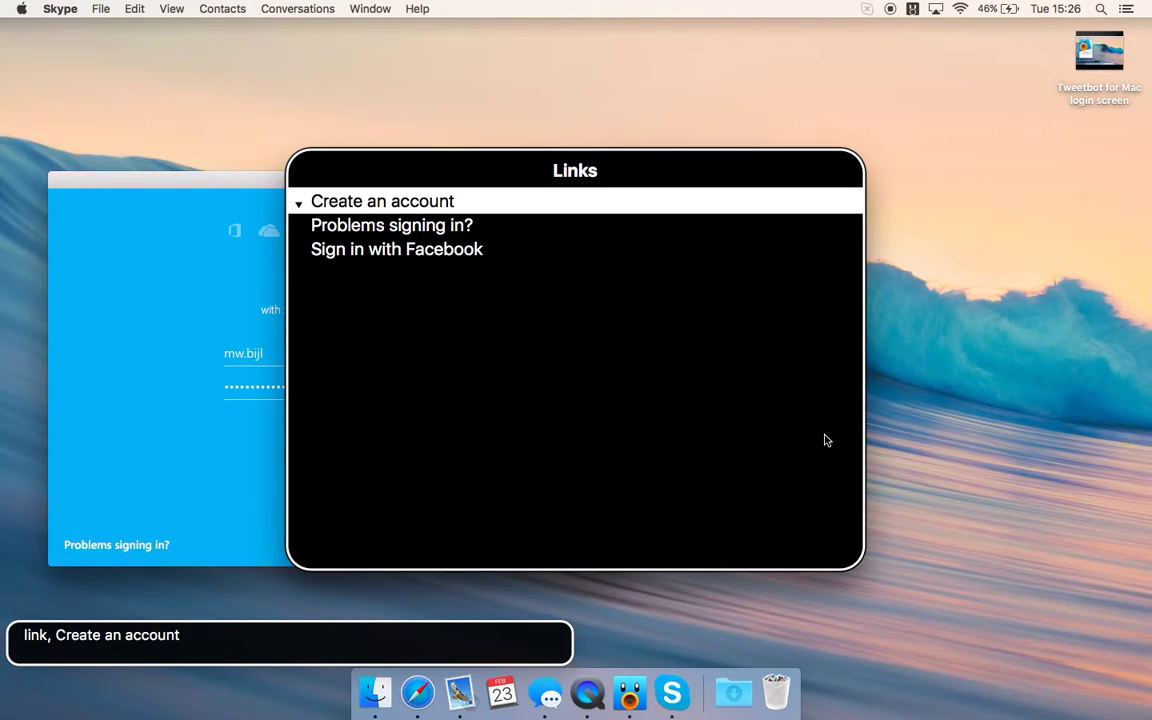
key(Down)
key(Down)
key(Right)
key(Right)
key(Right)
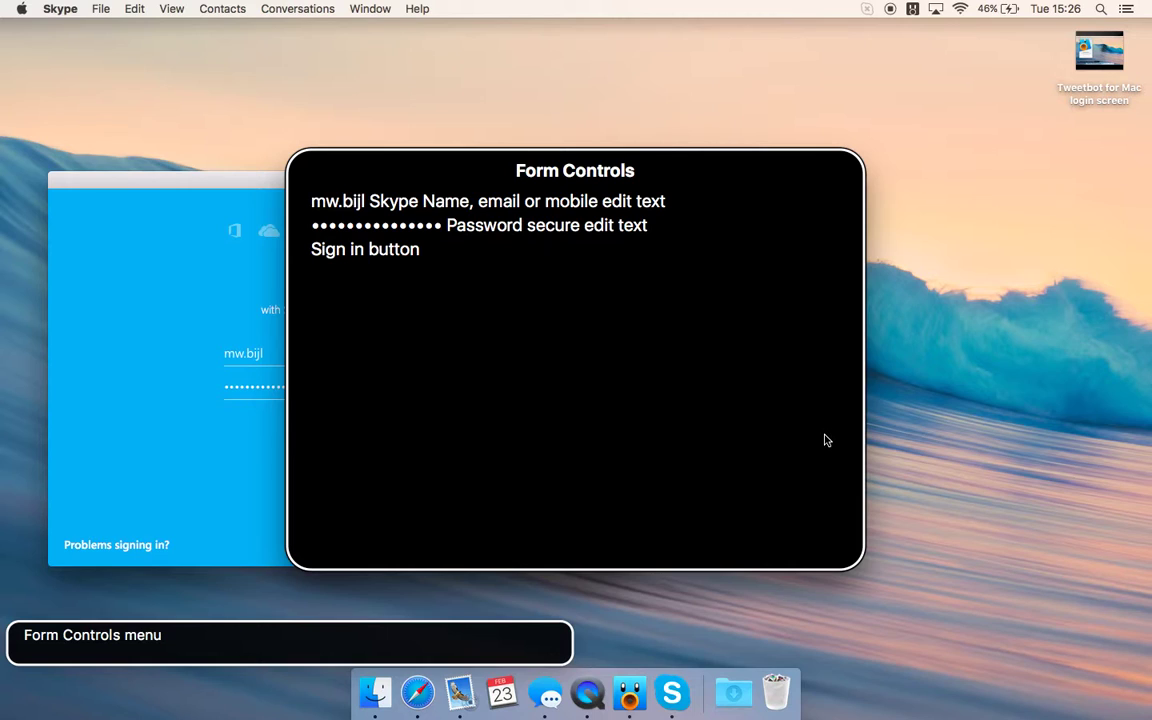
key(Down)
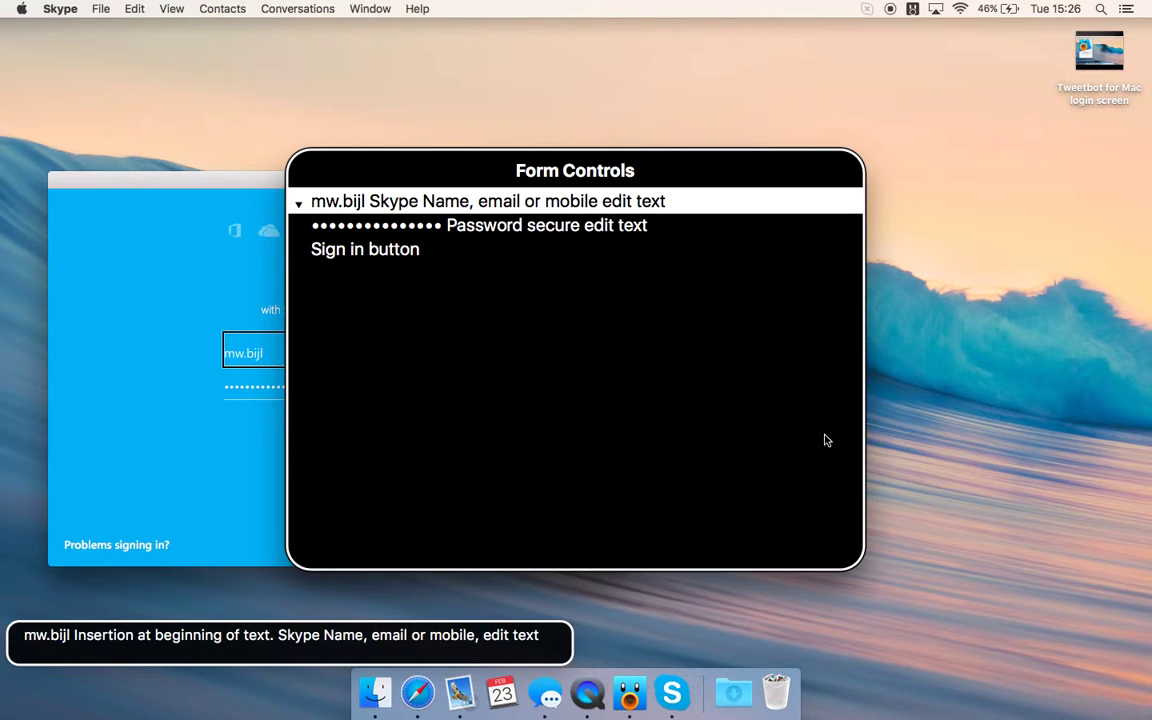
key(Down)
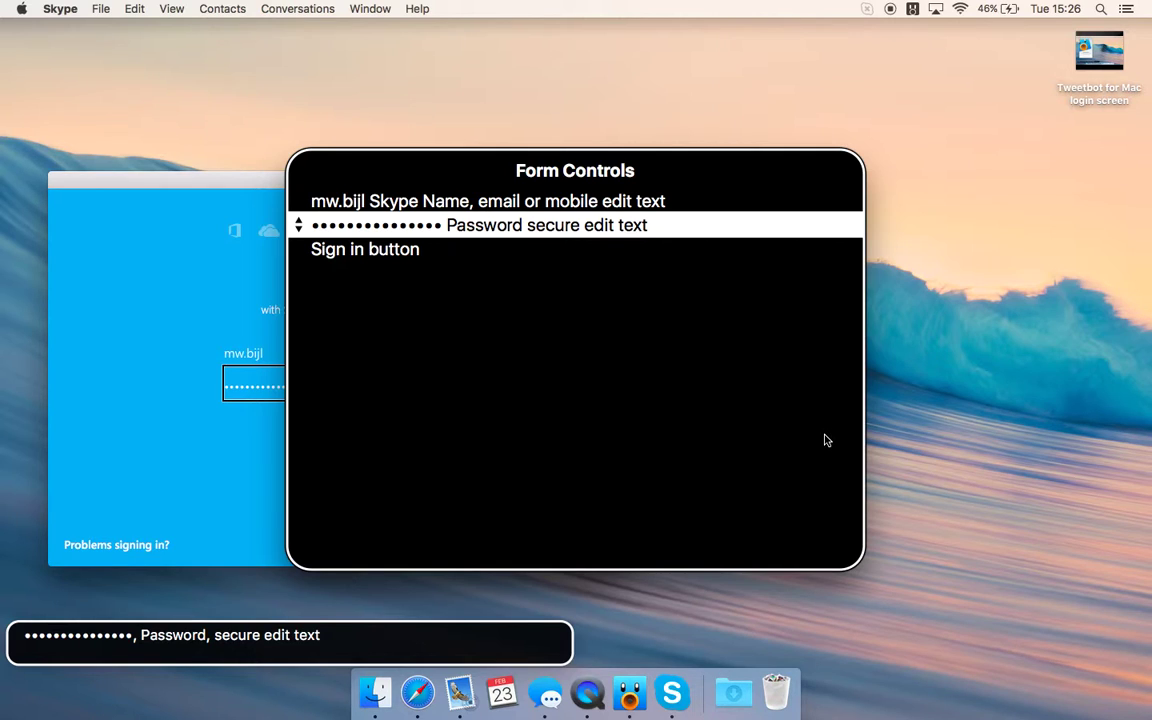
key(Down)
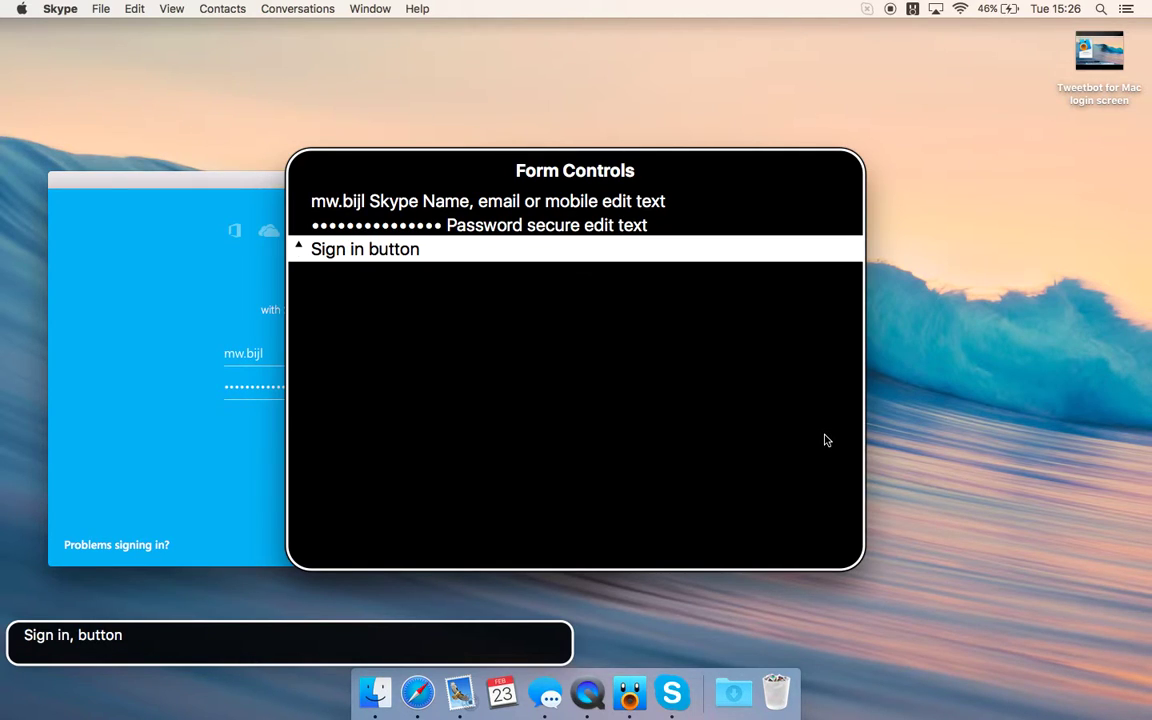
key(Left)
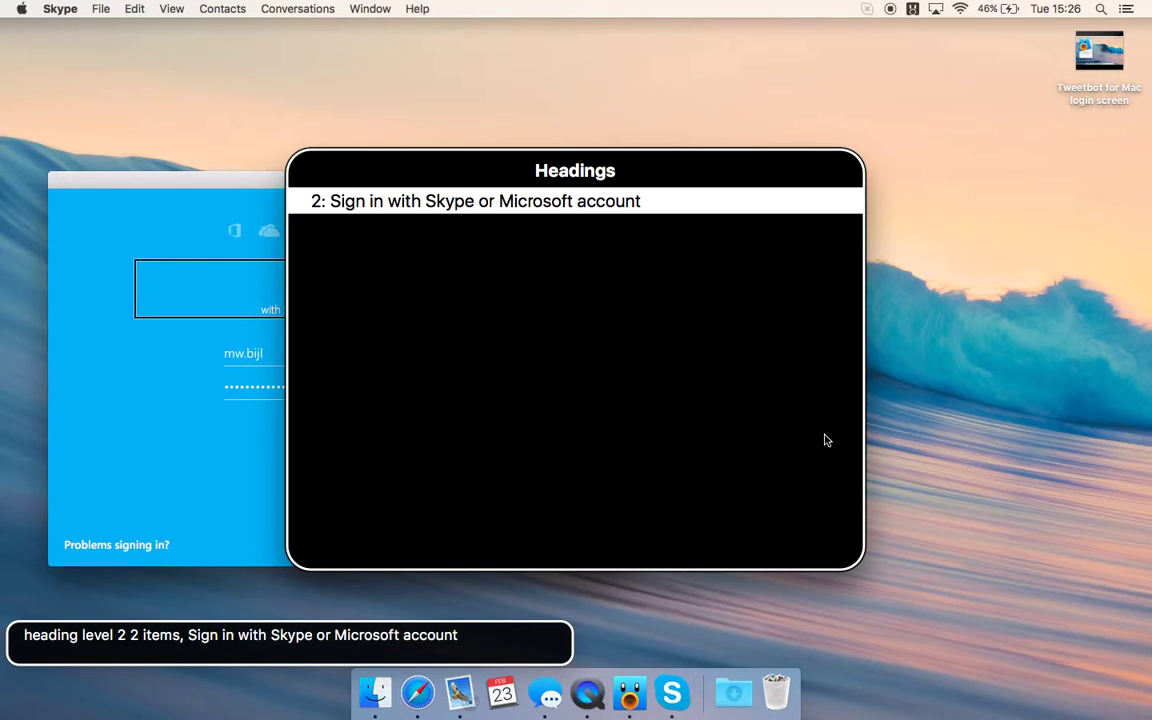
key(Left)
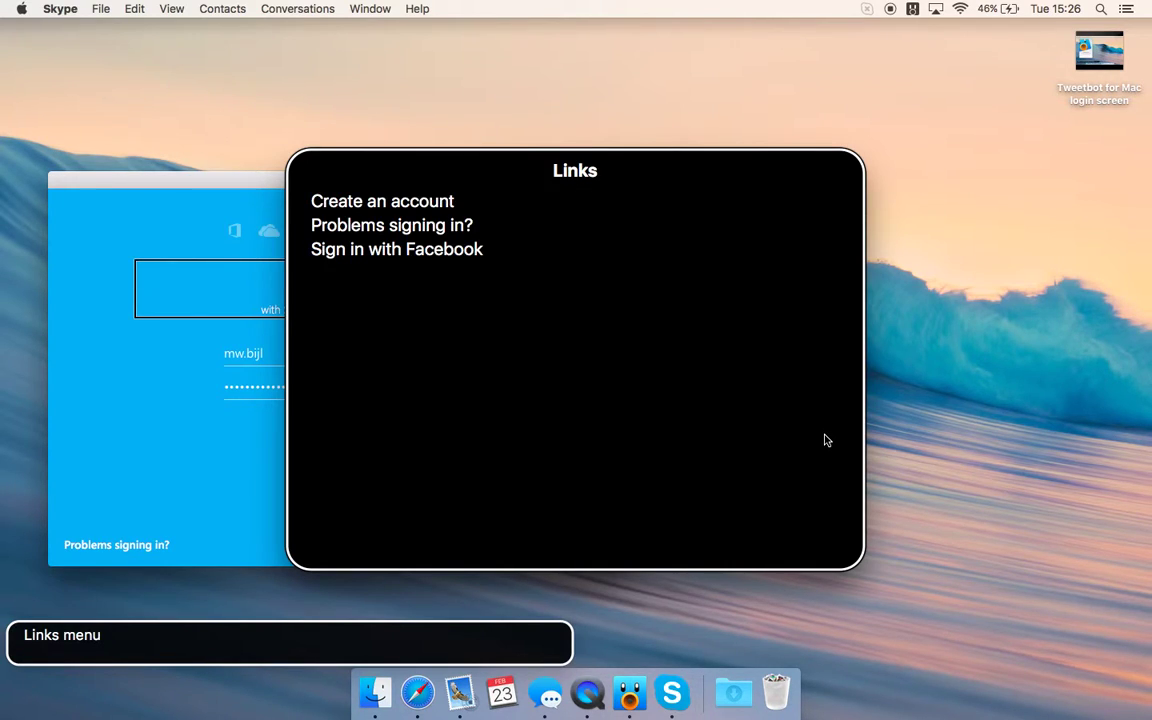
key(Escape)
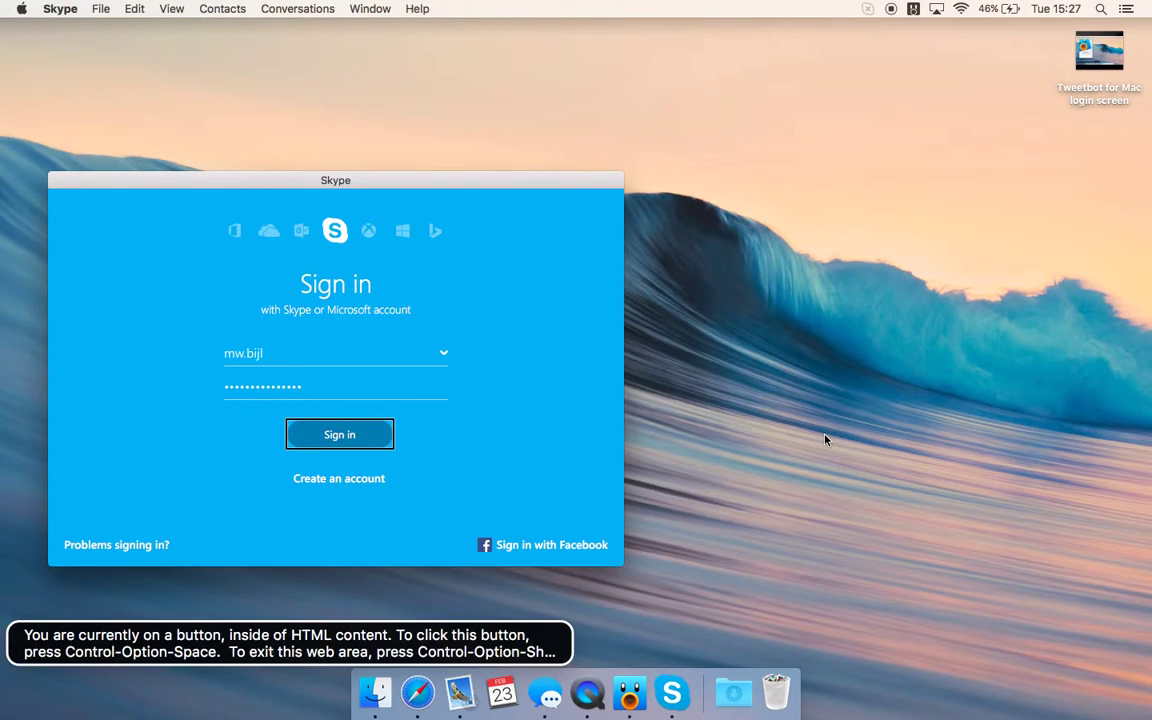
- Submit the sign-in, then after the rejection move focus to the emptied Password field
key(ctrl+alt+space)
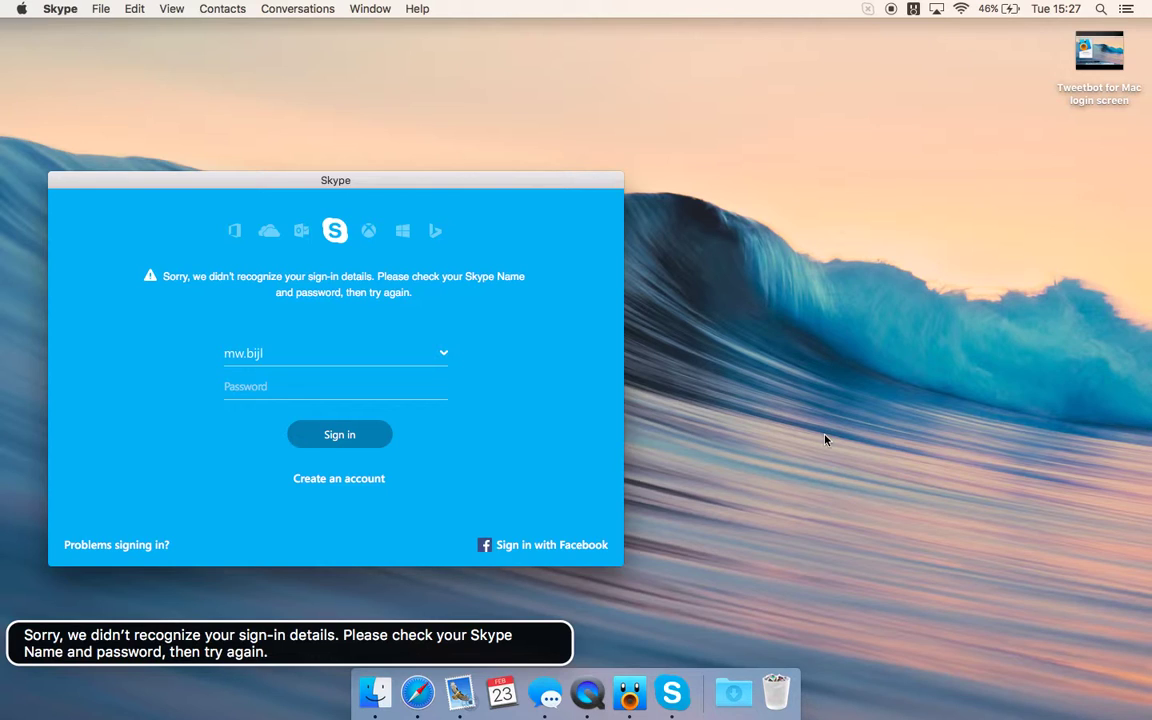
key(Tab)
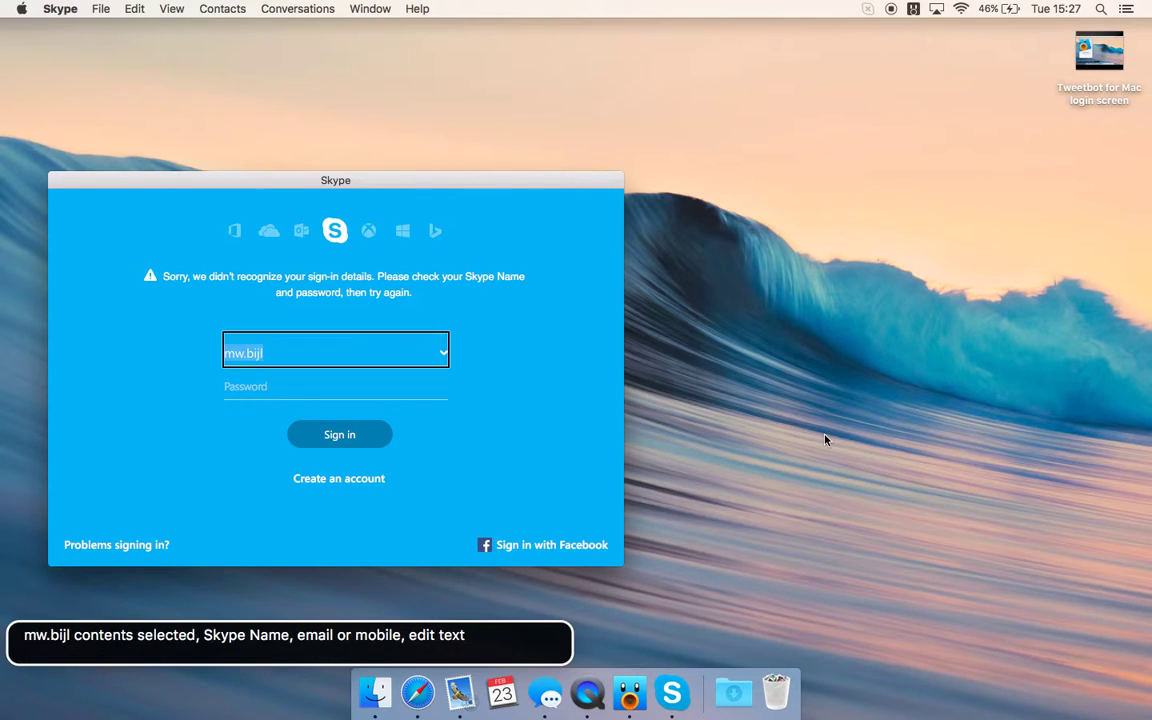
key(Tab)
key(Tab)
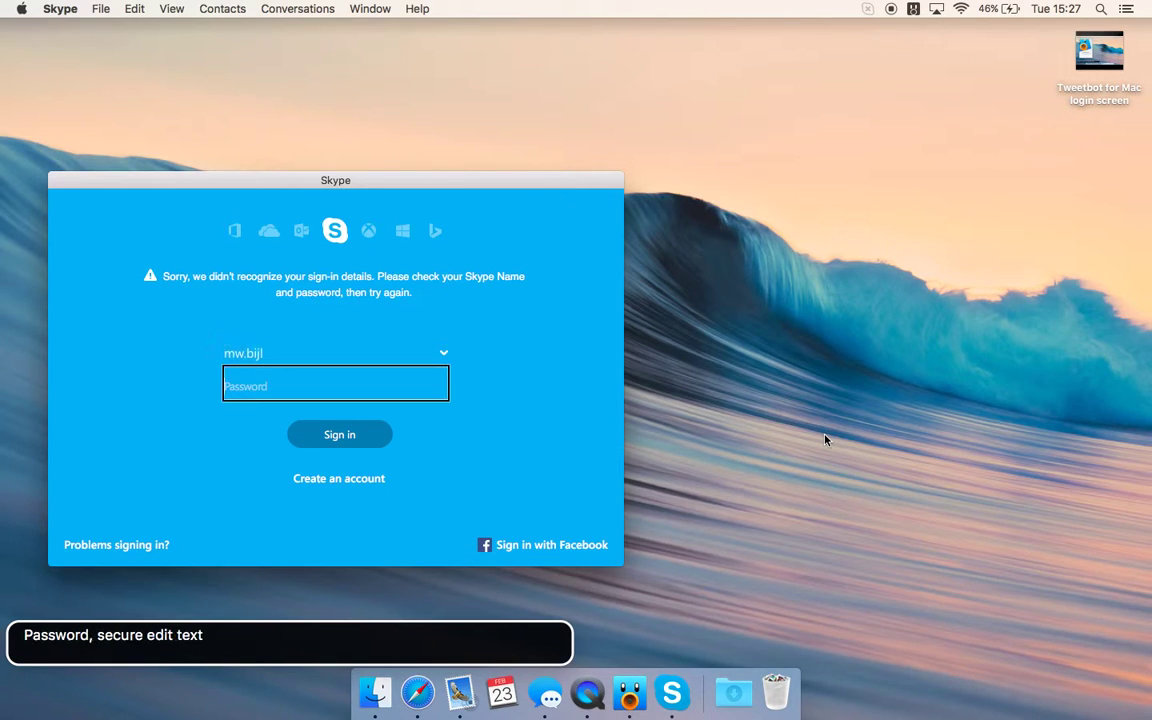
key(shift+Tab)
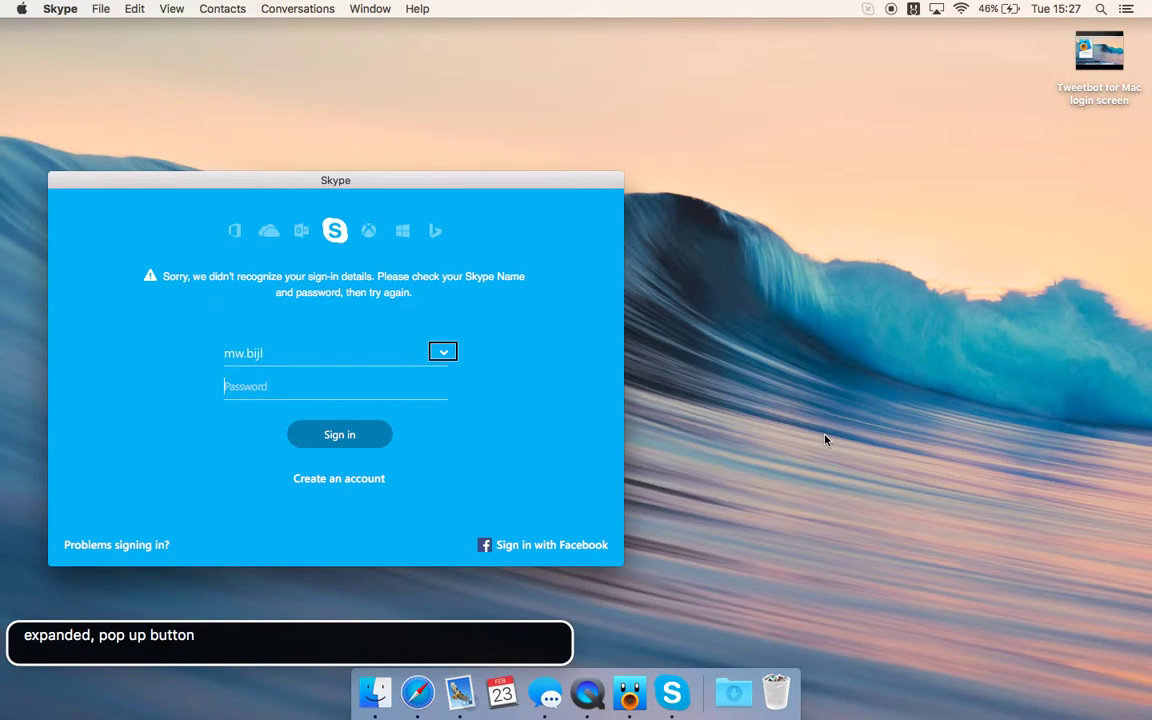
key(shift+Tab)
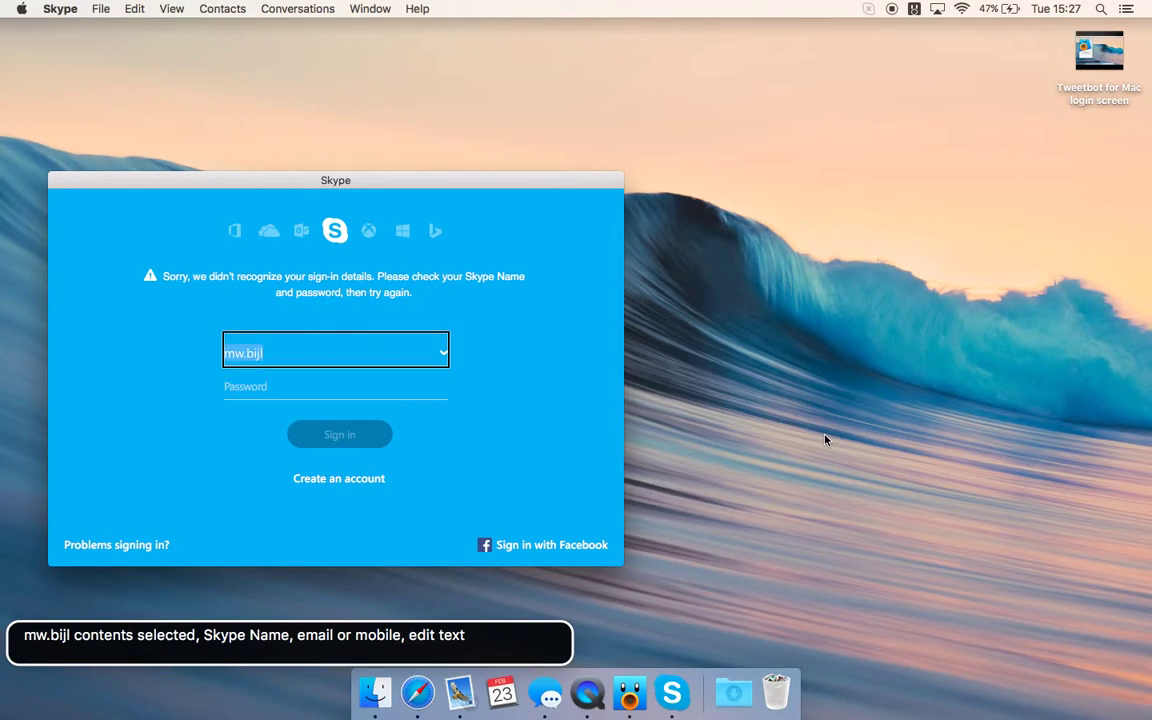
key(Tab)
key(Tab)
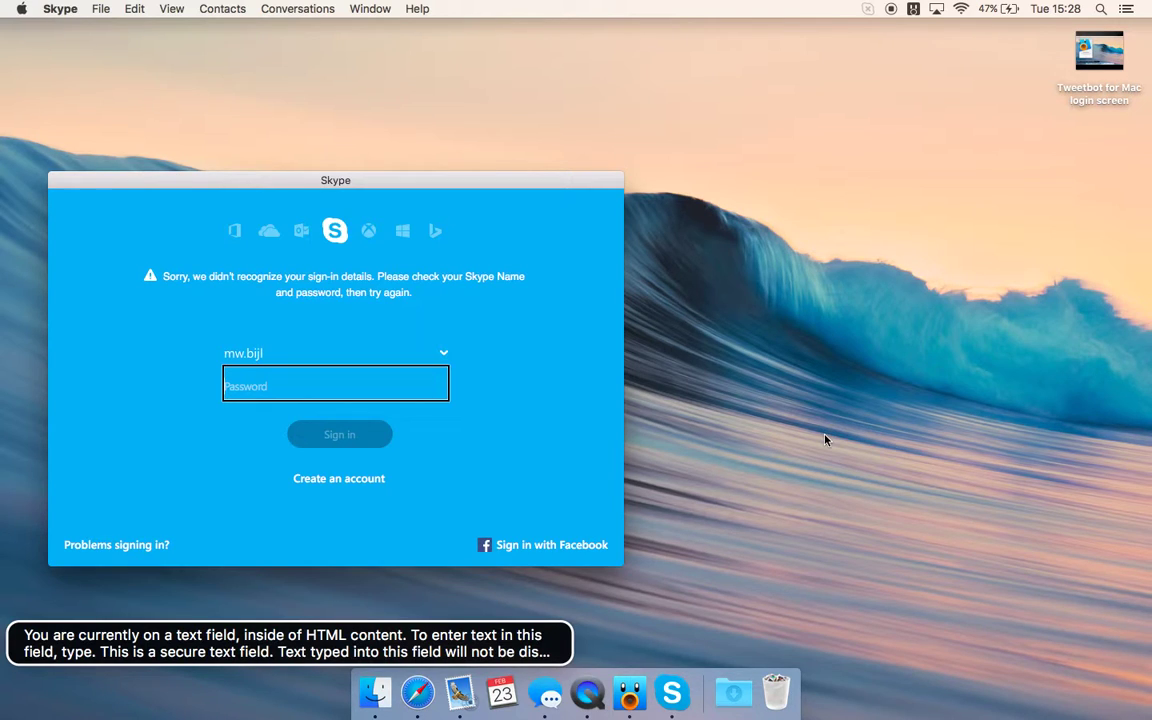
- Re-enter the account password and submit the sign-in with the Sign in button
text(••••••••••••)
key(Tab)
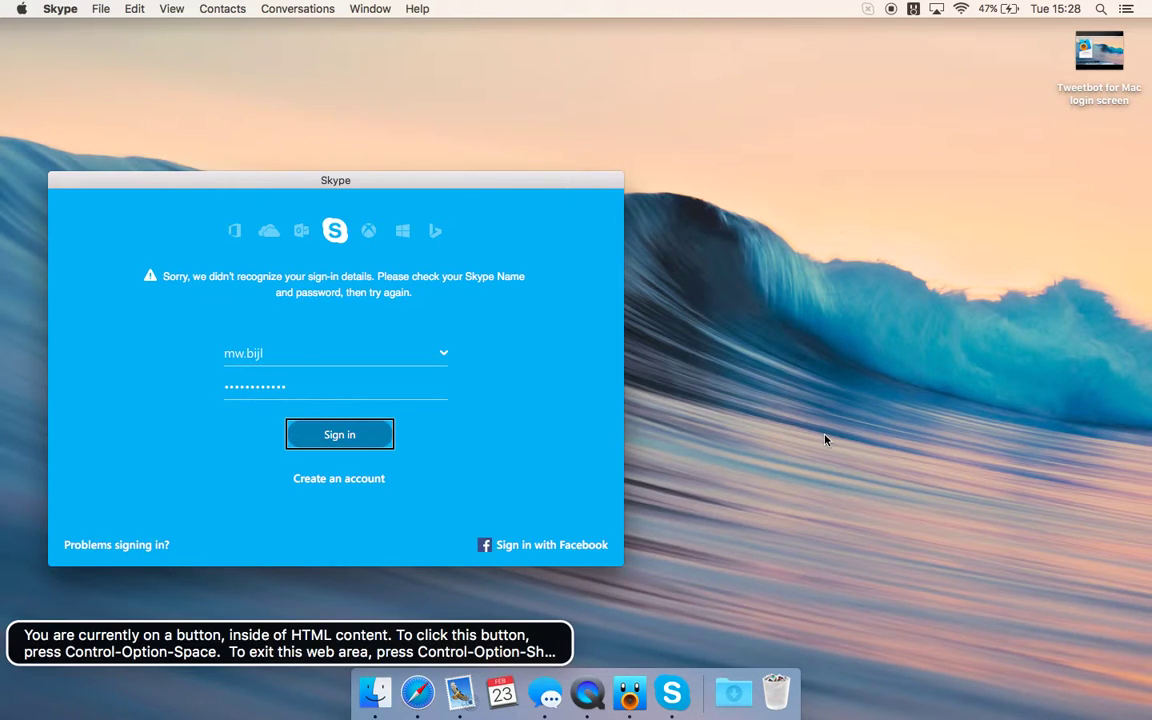
key(ctrl+alt+space)
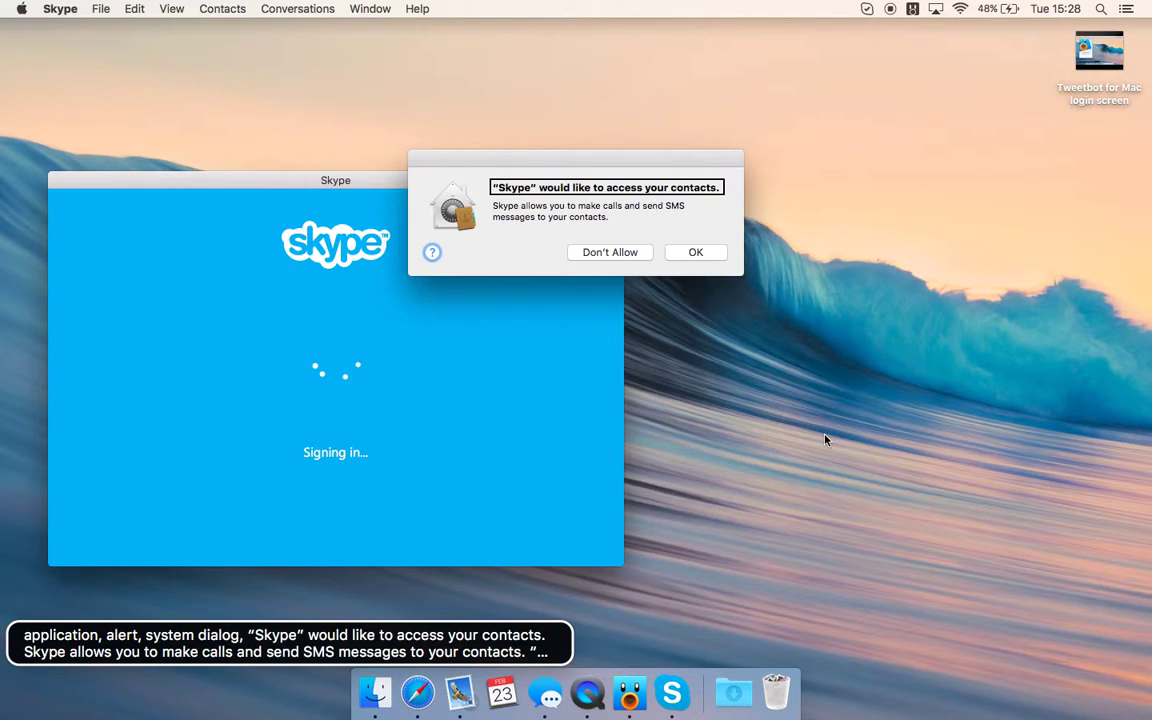
- Read the contacts-access alert and allow Skype to access contacts with OK
key(ctrl+alt+Right)
key(ctrl+alt+Right)
key(ctrl+alt+Right)
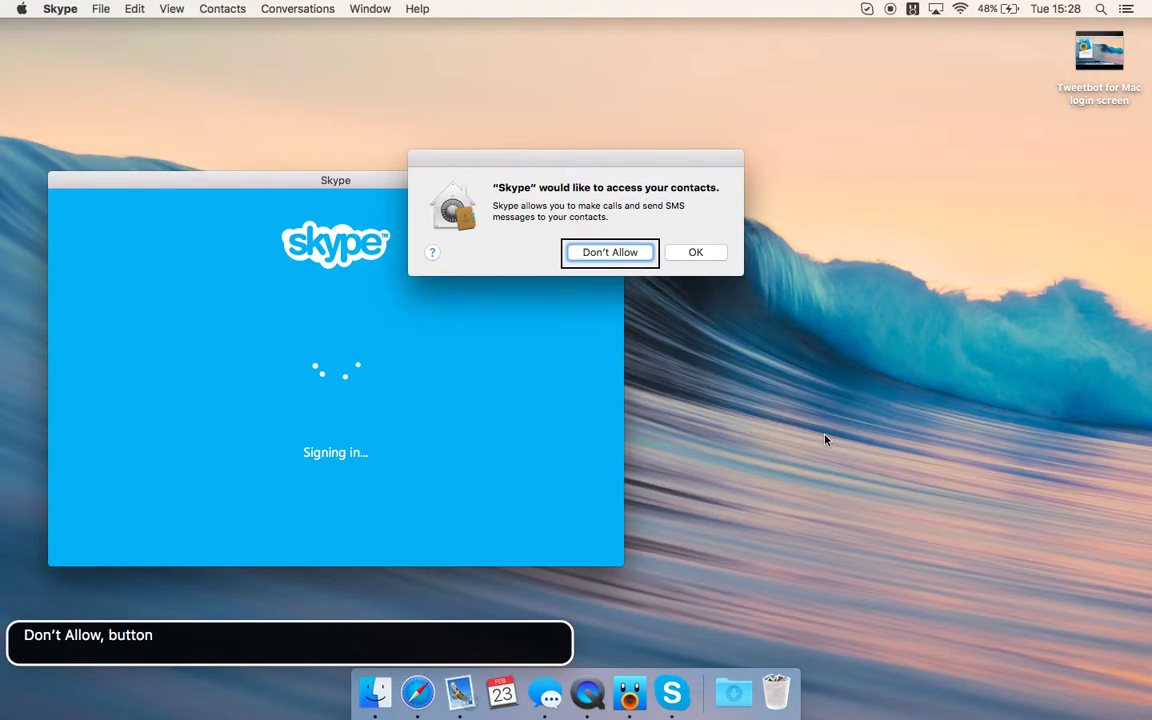
key(ctrl+alt+space)
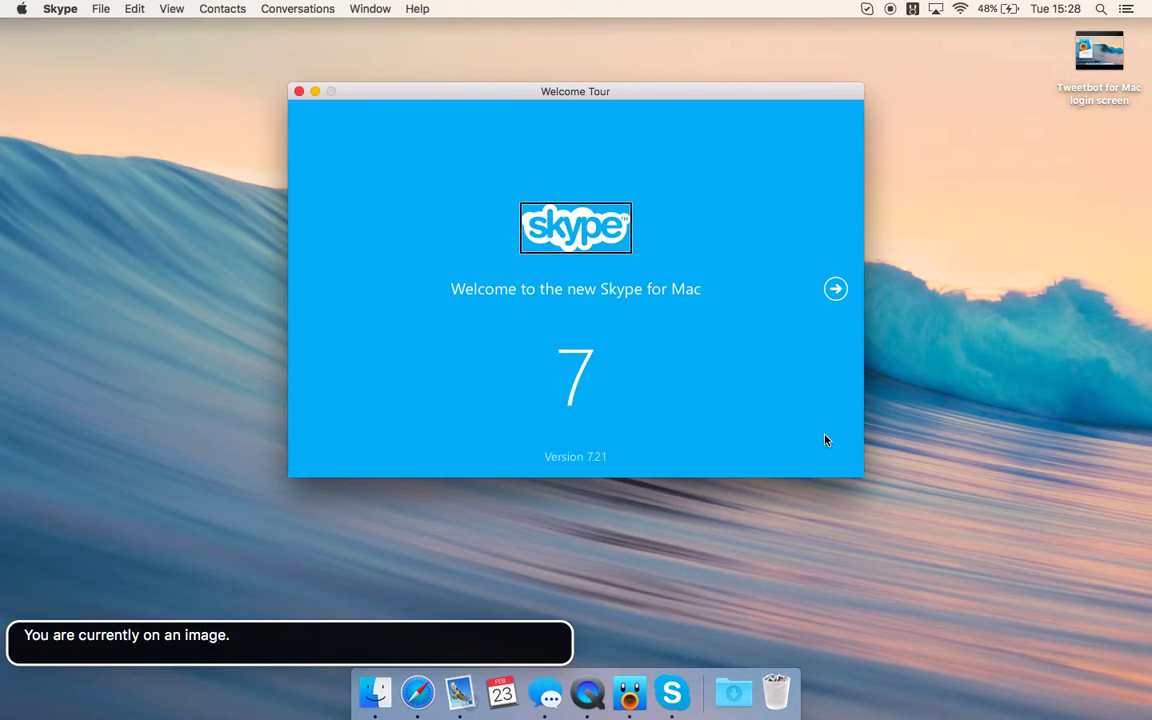
- Read the Welcome Tour's opening slide, including its heading and Version 7.21
key(ctrl+alt+Right)
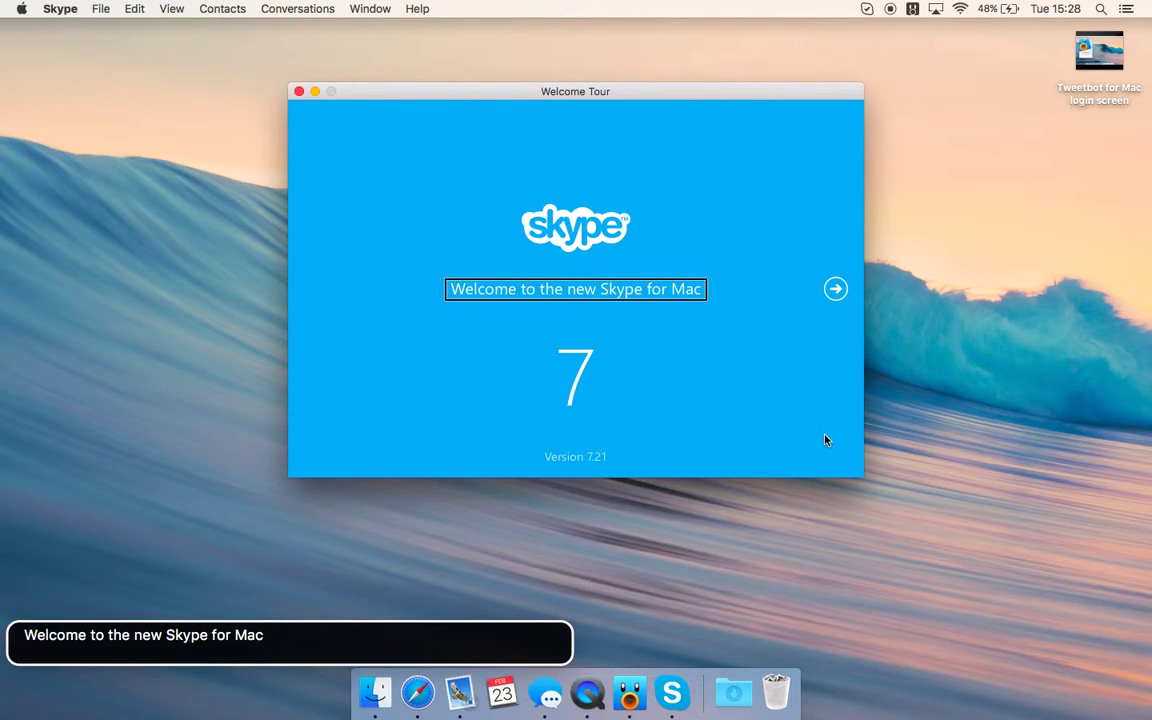
key(ctrl+alt+Right)
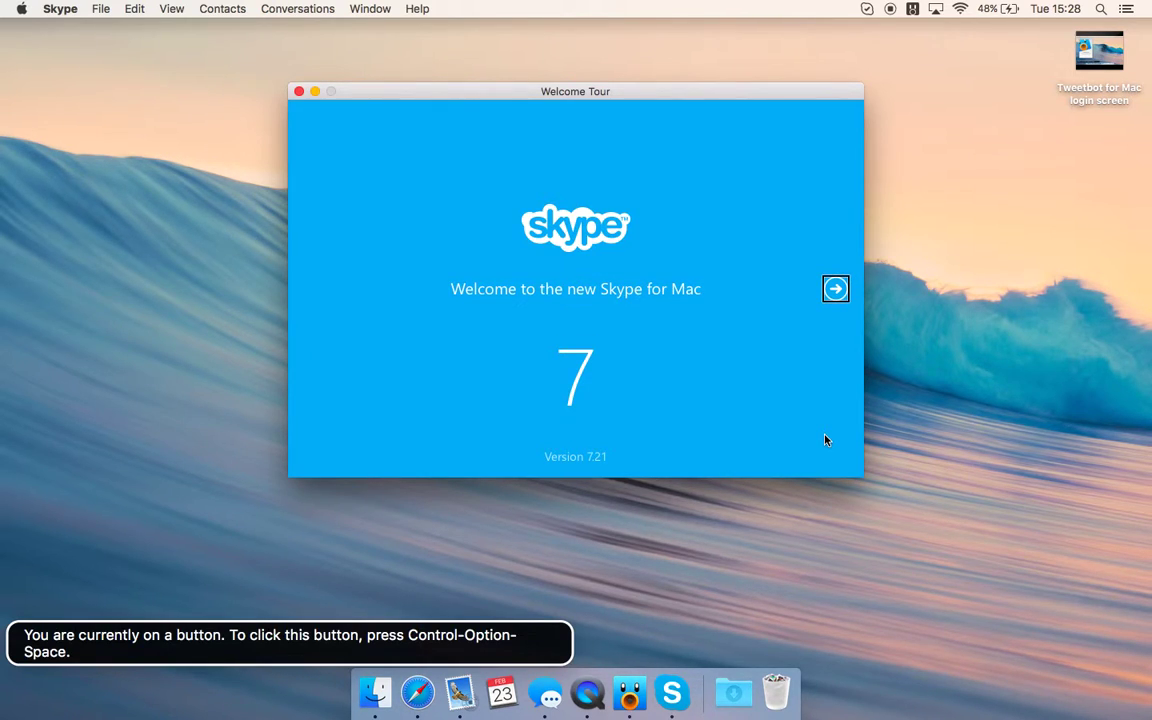
key(ctrl+alt+Right)
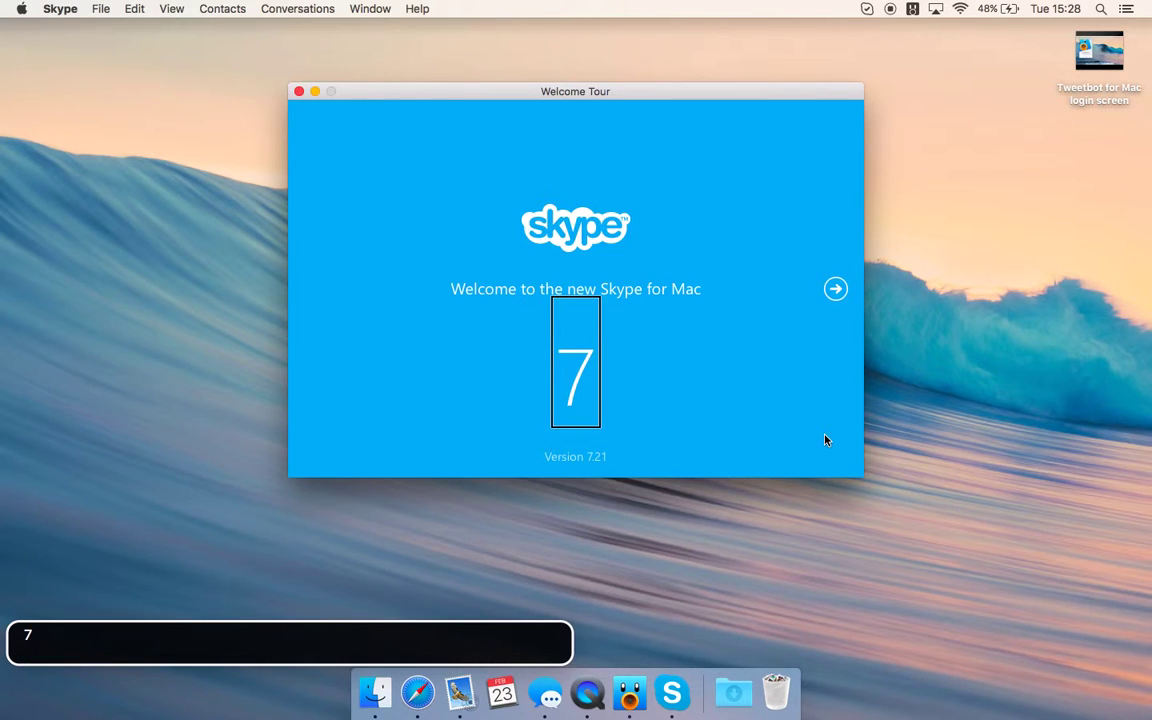
key(ctrl+alt+Right)
key(ctrl+alt+Left)
key(ctrl+alt+Left)
- Advance past Test your equipment, Set your profile picture and richer chat slides to chat-and-call
key(ctrl+alt+space)
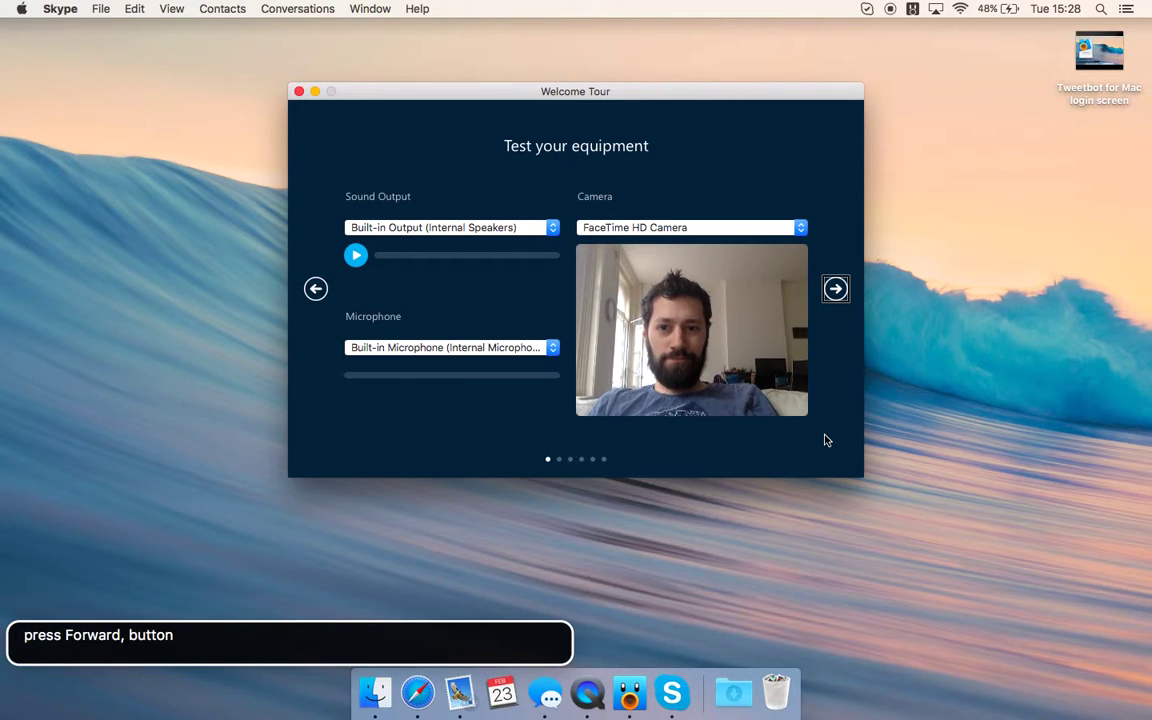
key(ctrl+alt+space)
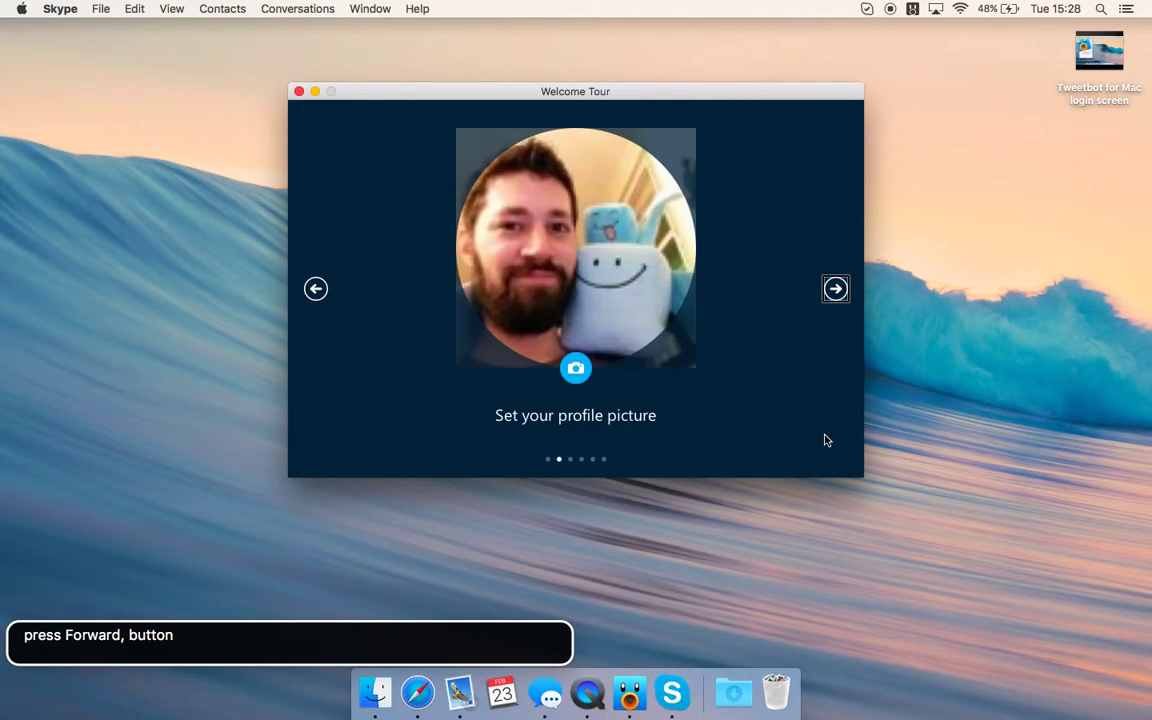
key(ctrl+alt+space)
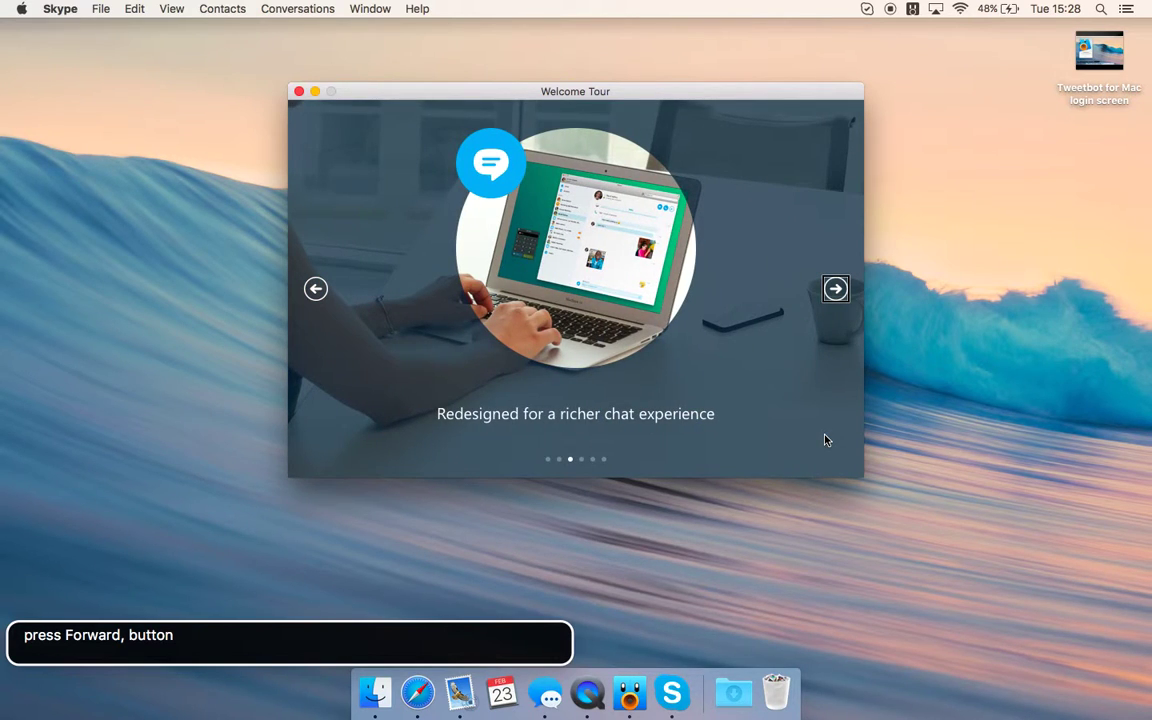
key(ctrl+alt+space)
- Hear the chat-and-call caption, then go back one slide to the richer chat experience page
key(ctrl+alt+Left)
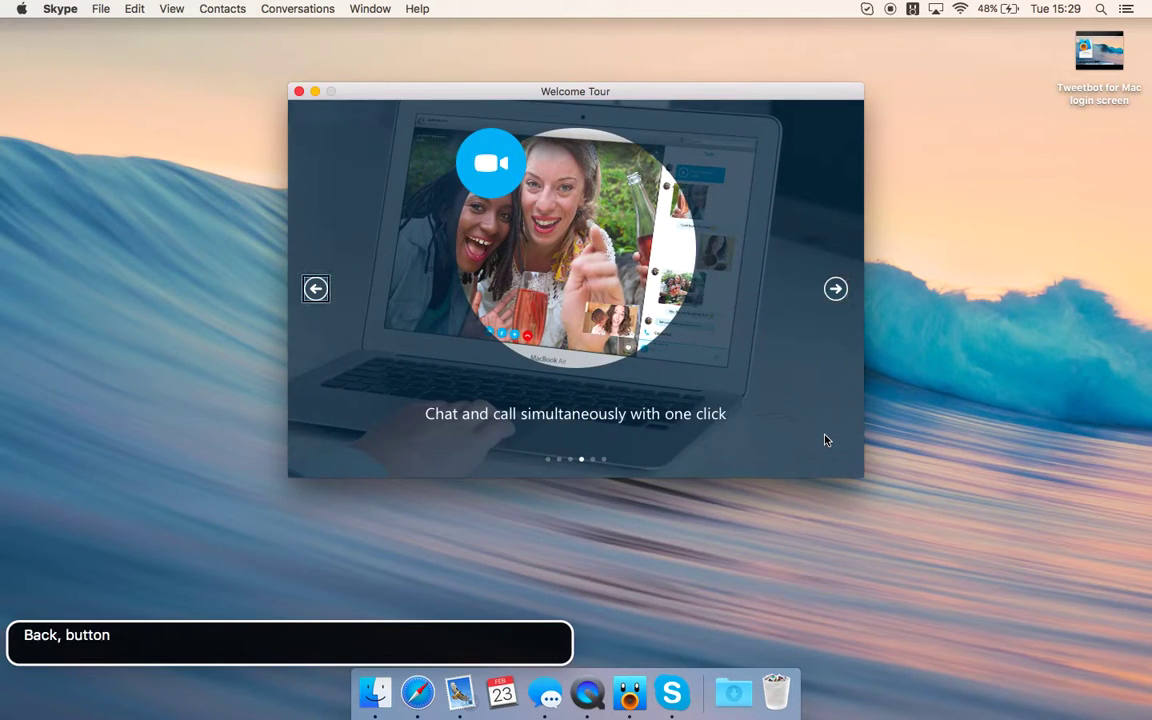
key(ctrl+alt+Right)
key(ctrl+alt+Left)
key(ctrl+alt+Right)
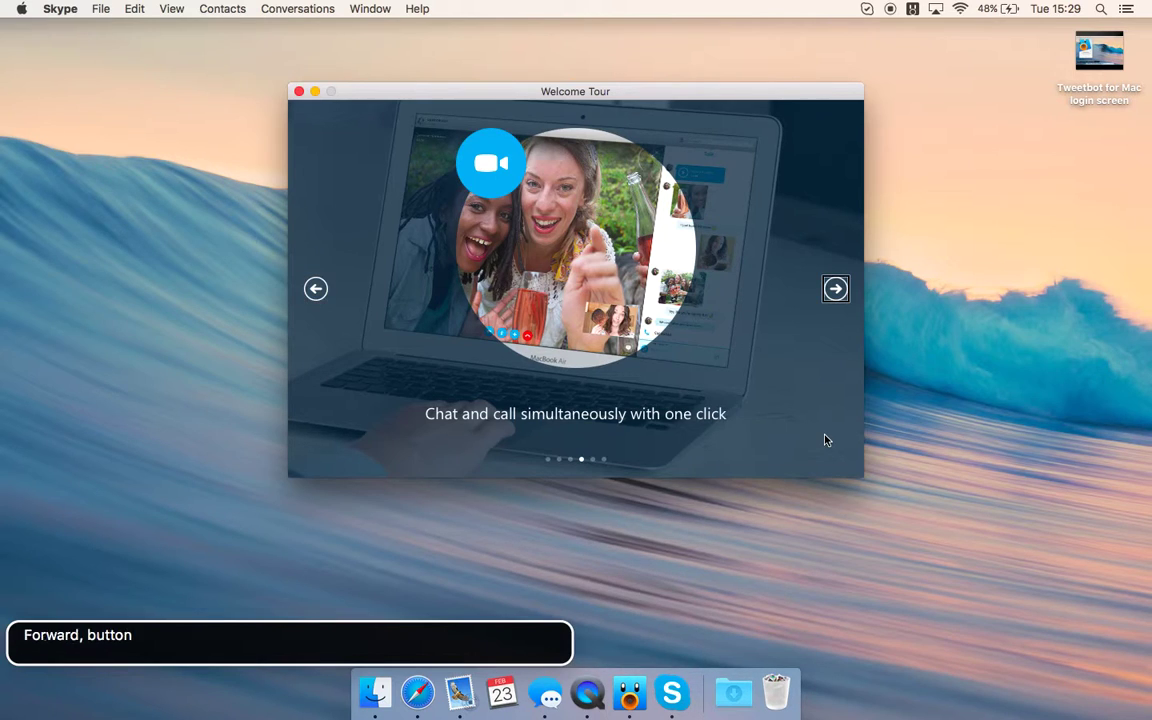
key(ctrl+alt+Left)
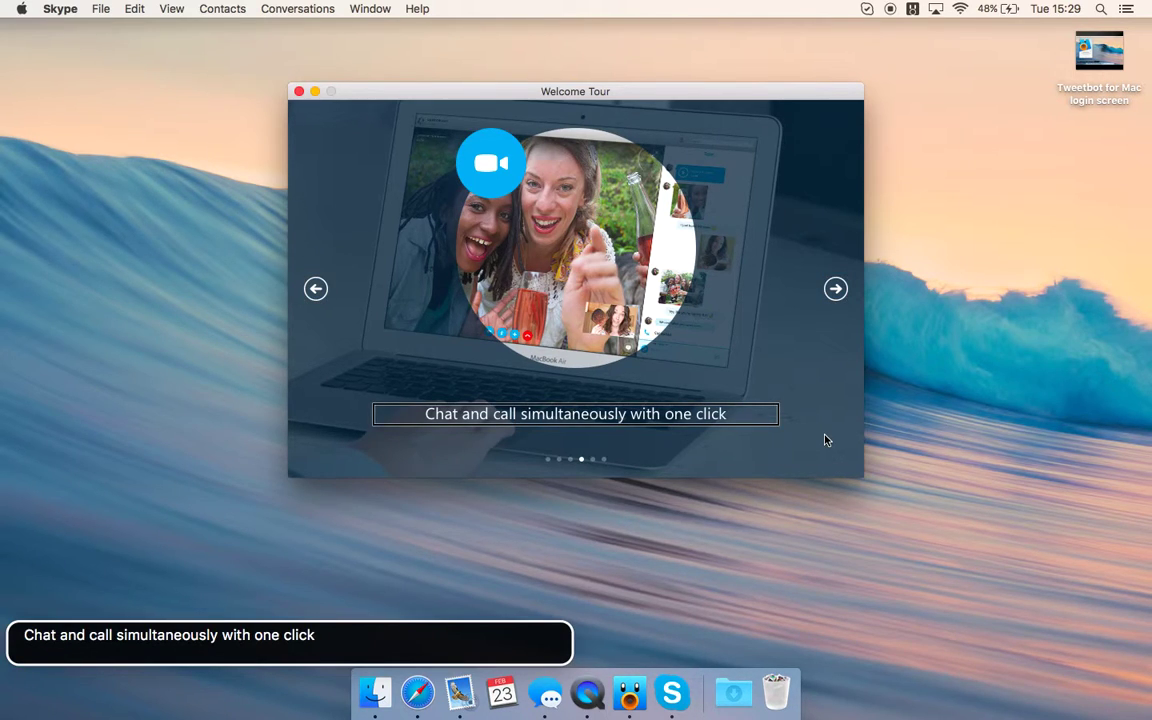
key(ctrl+alt+Right)
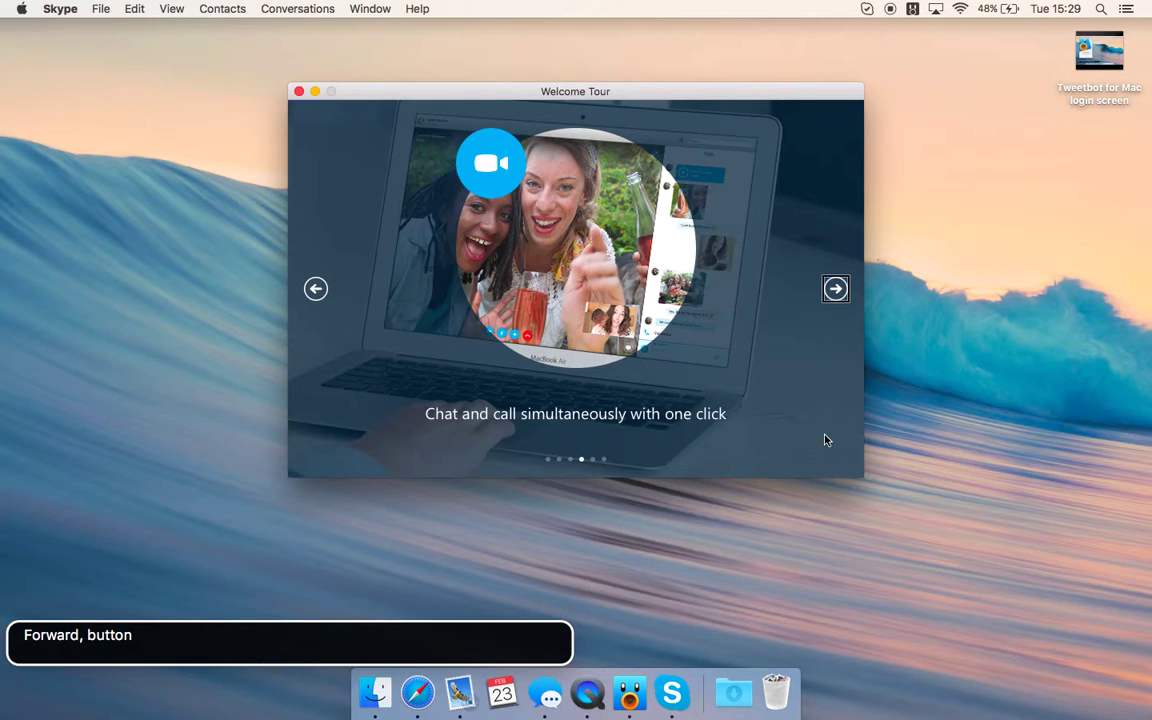
key(ctrl+alt+Left)
key(ctrl+alt+space)
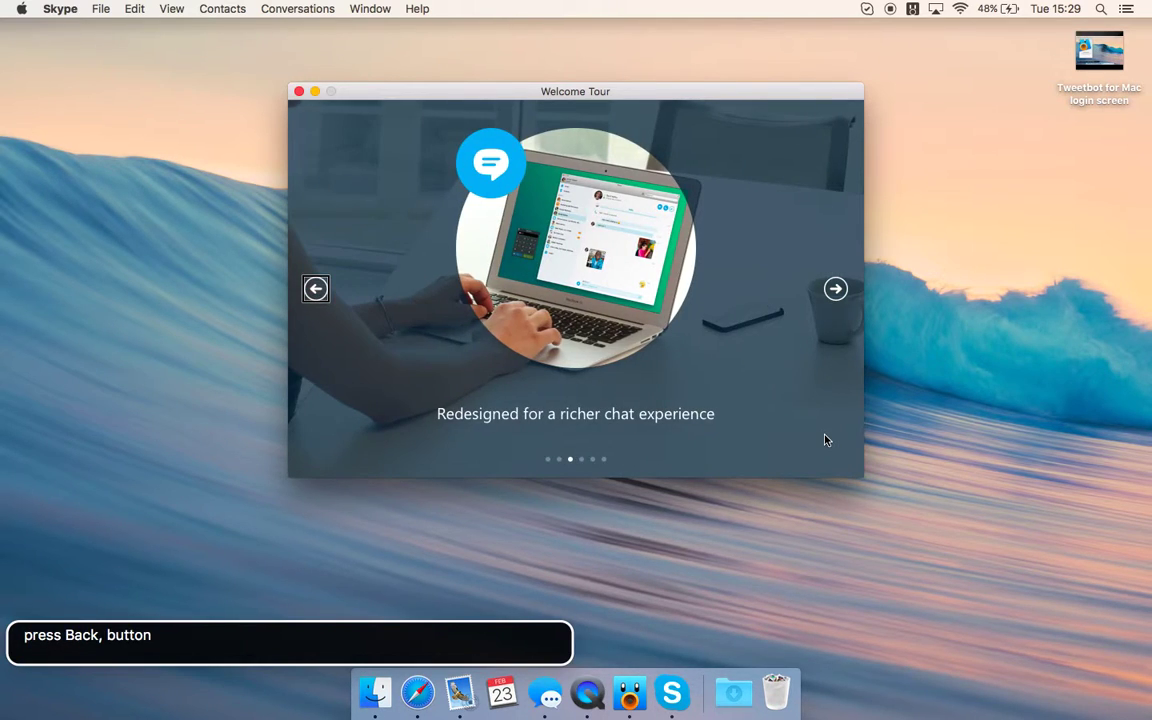
- Return to the Set your profile picture slide and hear the profile photo described
key(ctrl+alt+space)
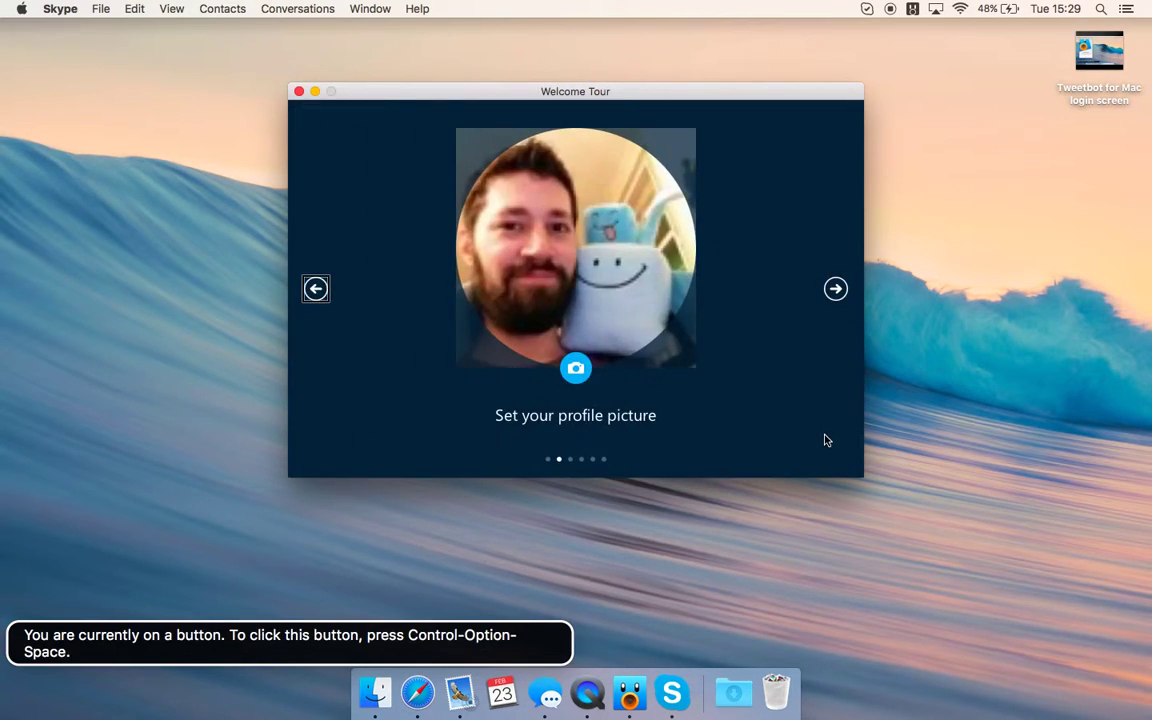
key(ctrl+alt+Right)
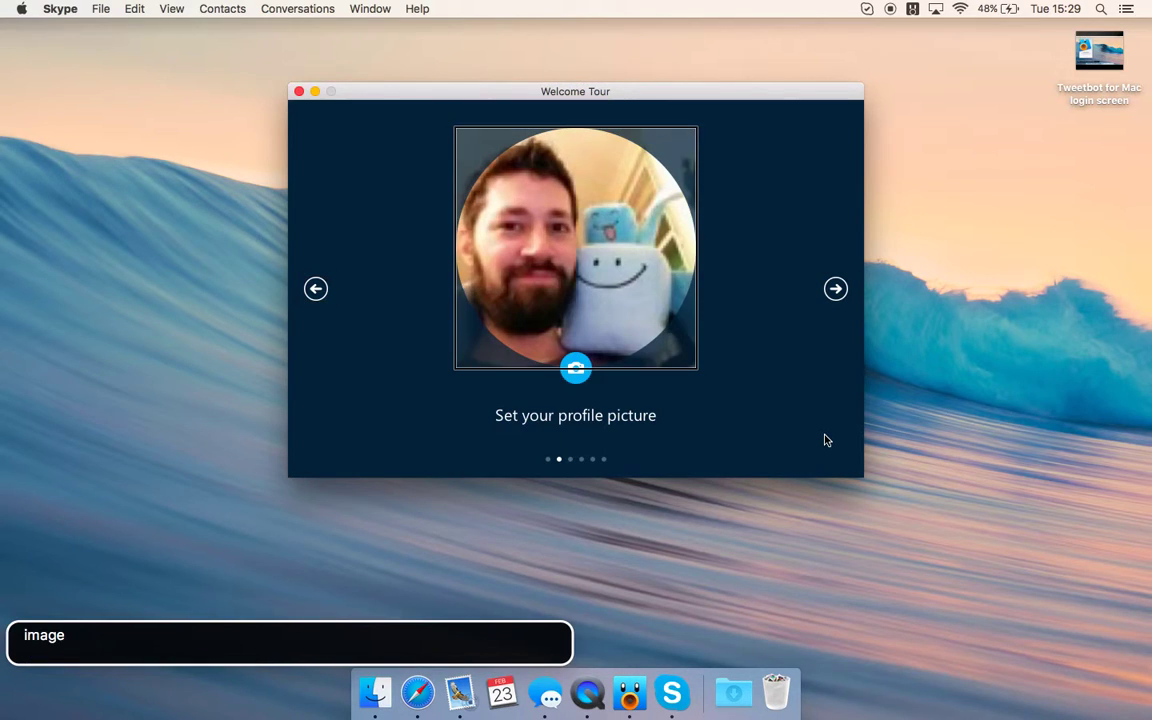
key(ctrl+alt+Right)
key(ctrl+alt+Left)
key(ctrl+alt+Right)
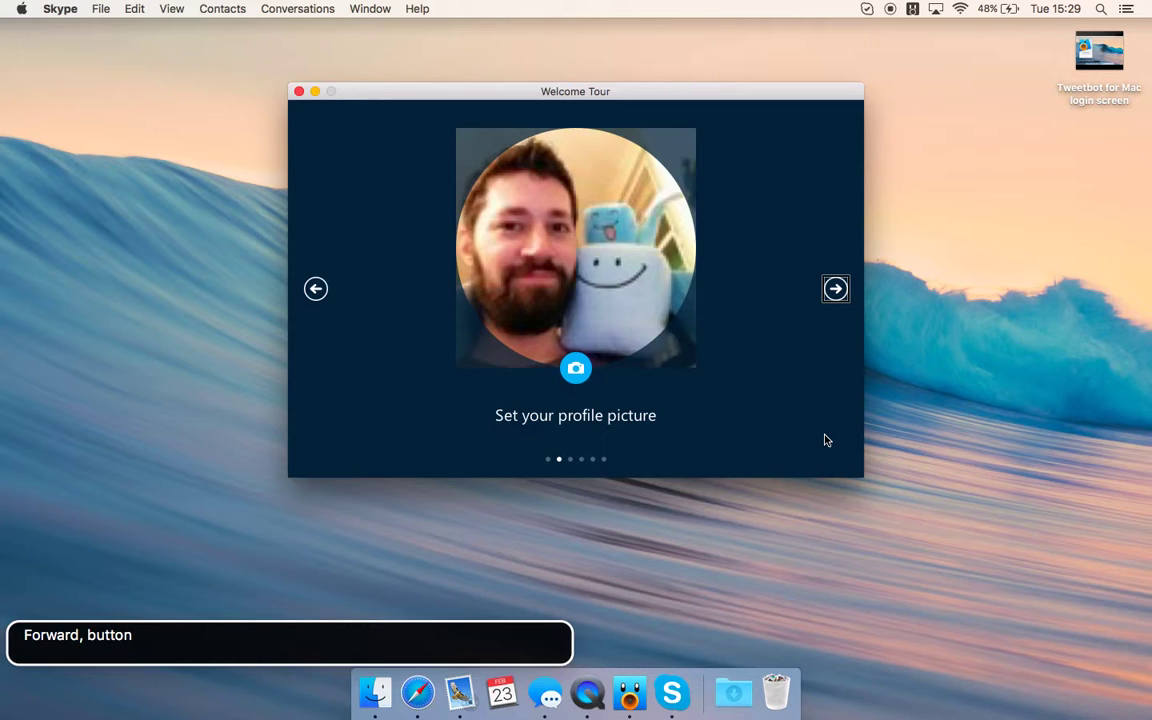
- Find the camera button that changes the profile picture and activate it to open the chooser
key(ctrl+alt+Left)
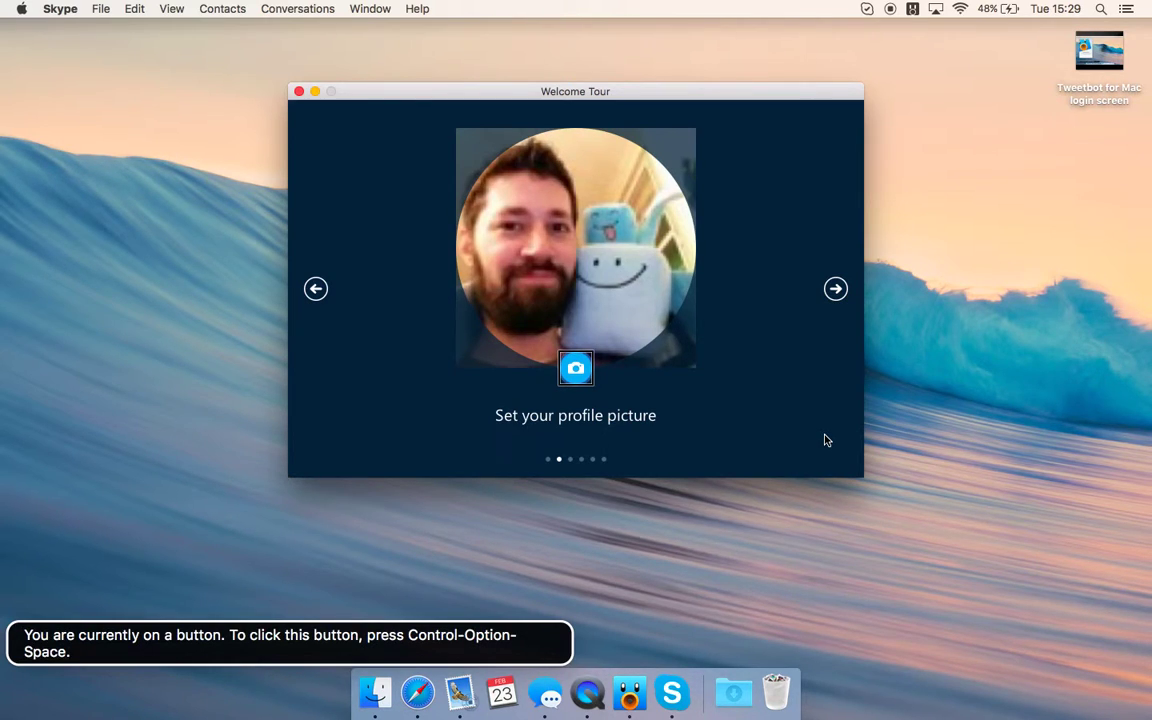
key(ctrl+alt+Right)
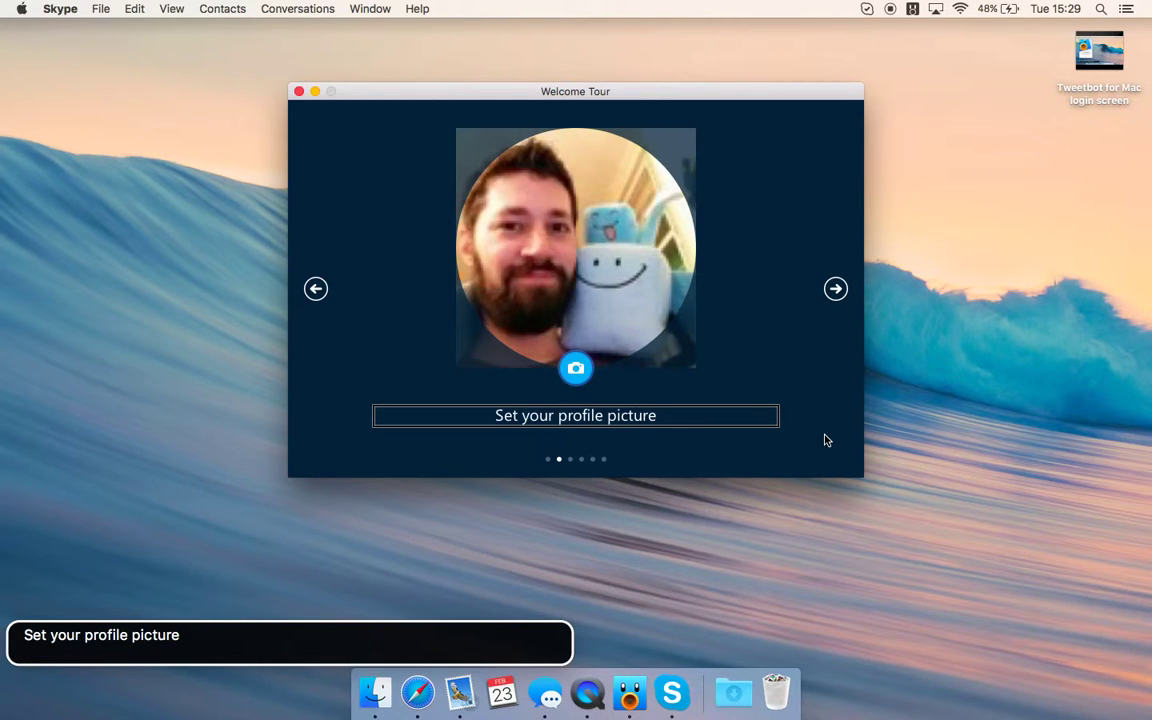
key(ctrl+alt+Left)
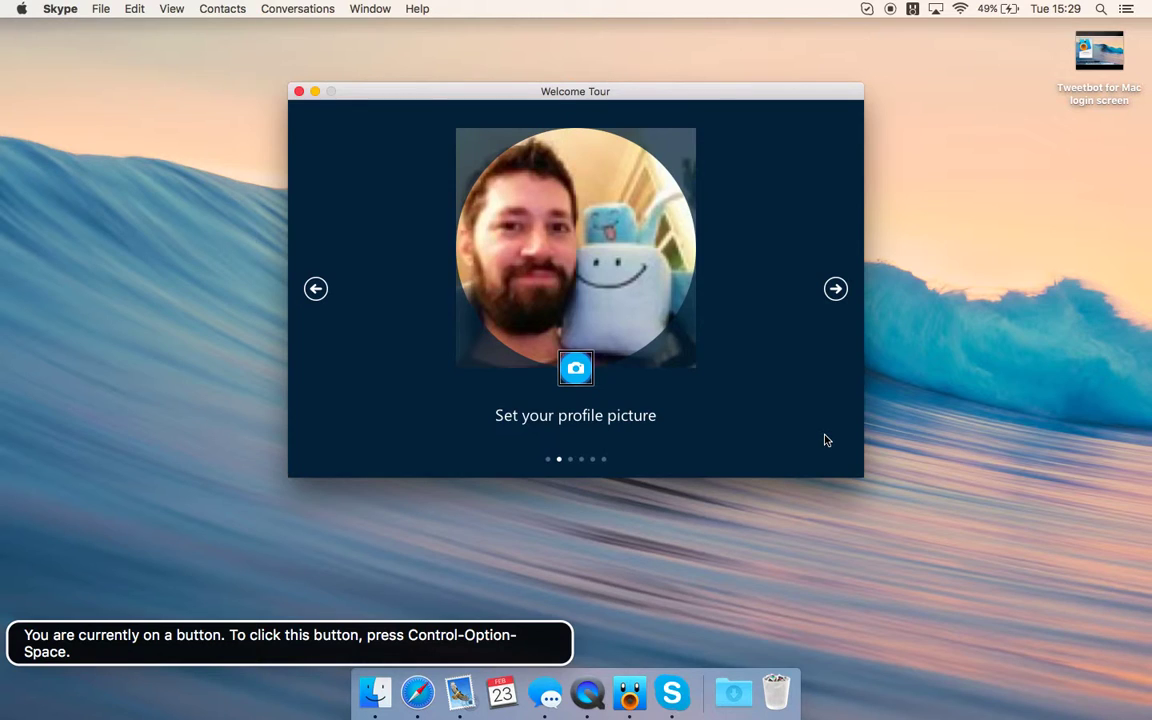
key(ctrl+alt+Left)
key(ctrl+alt+Right)
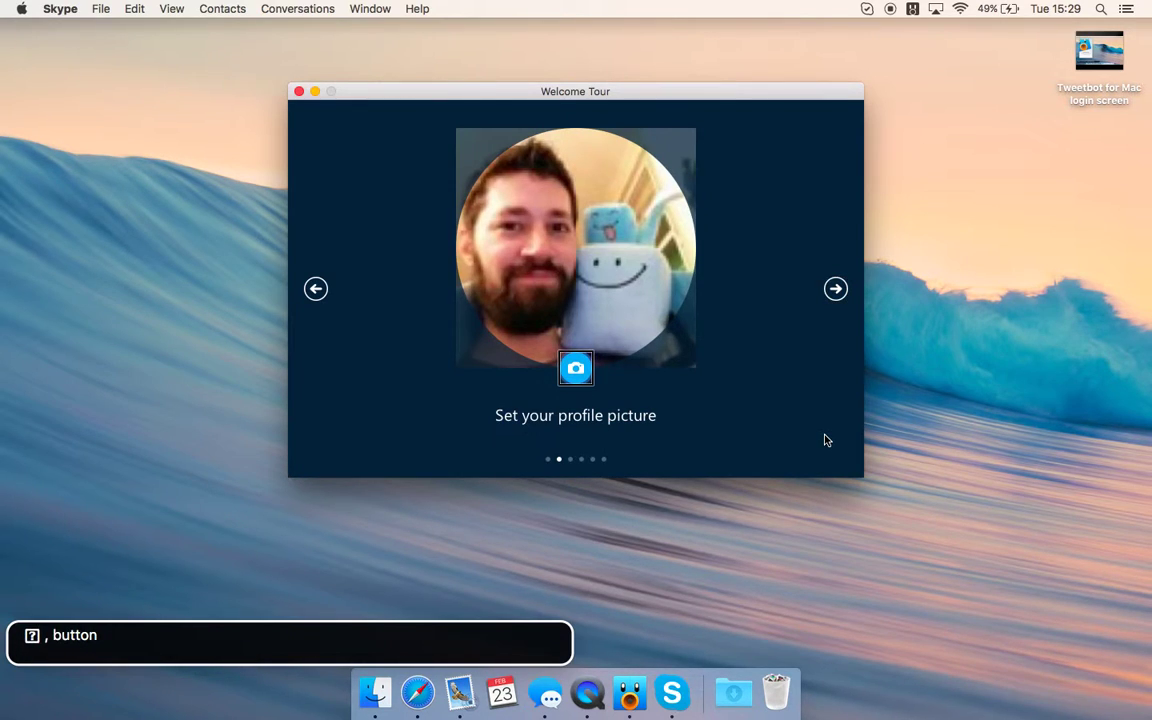
key(ctrl+alt+space)
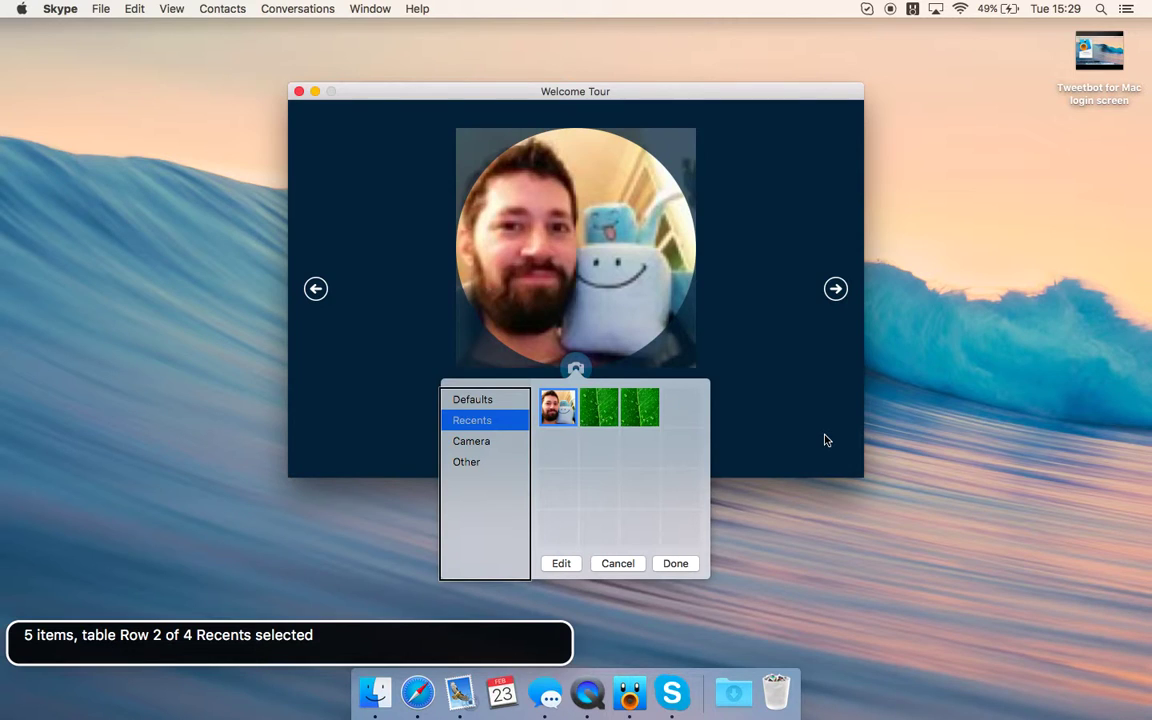
- Browse the Recents pictures in the chooser, then close it with Escape, keeping the original photo
key(ctrl+alt+Right)
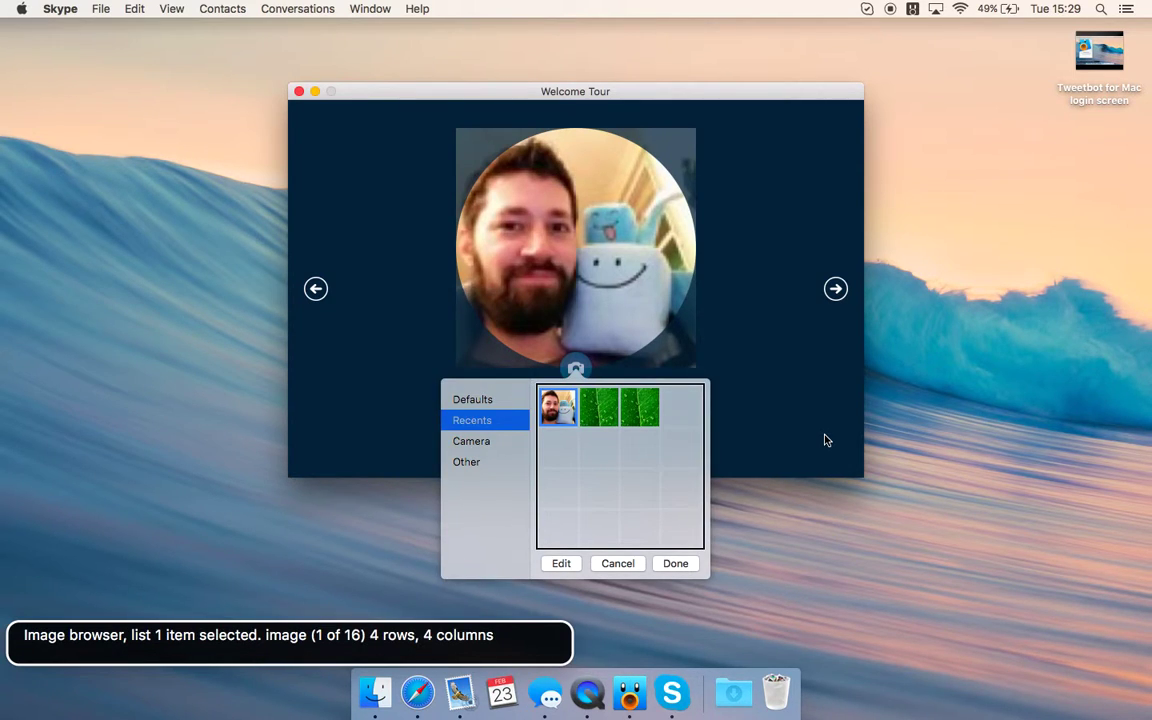
key(ctrl+alt+shift+Down)
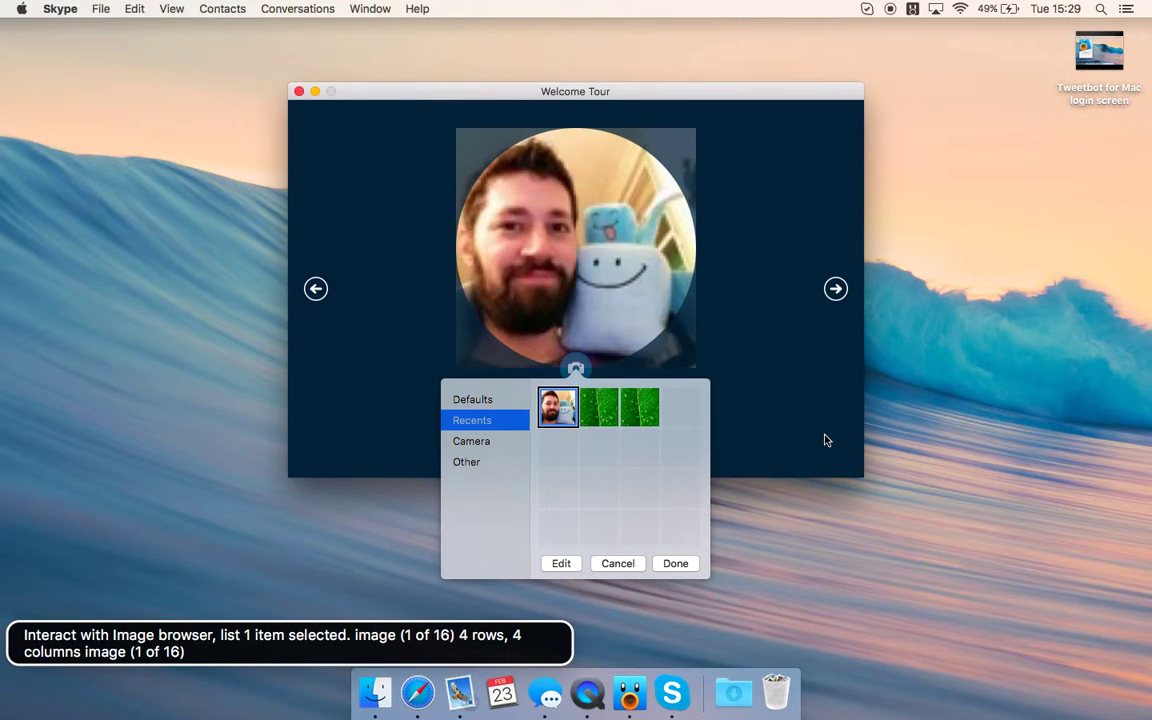
key(ctrl+alt+Right)
key(ctrl+alt+Left)
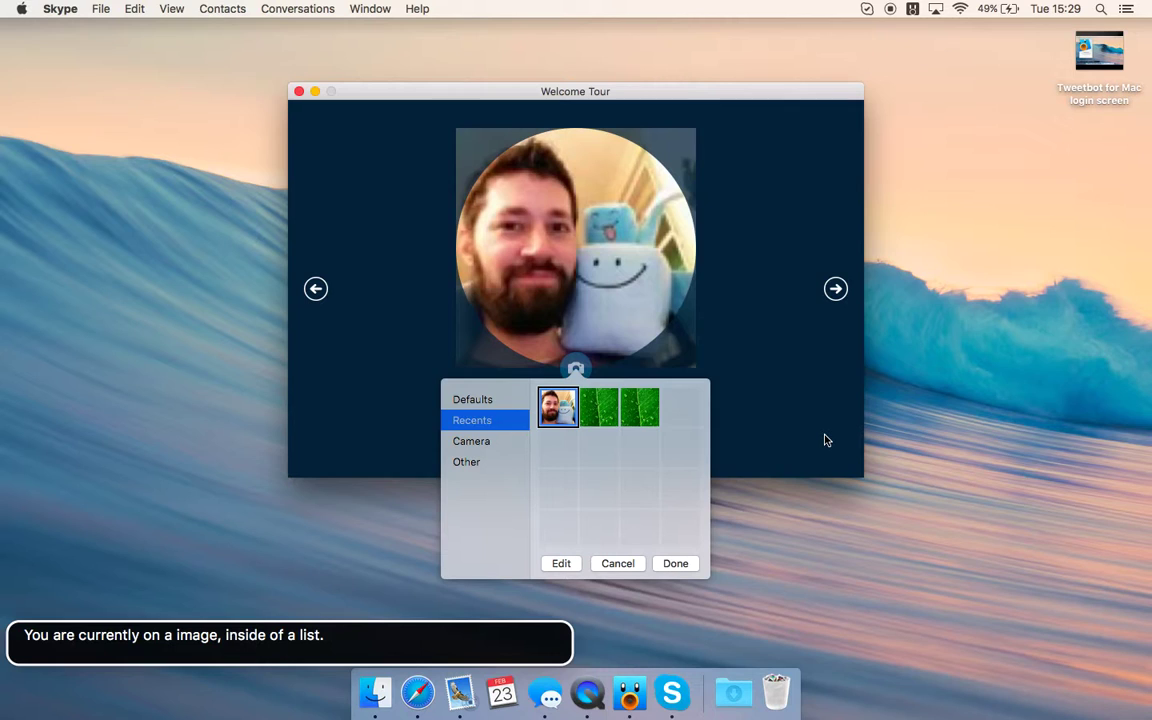
key(Escape)
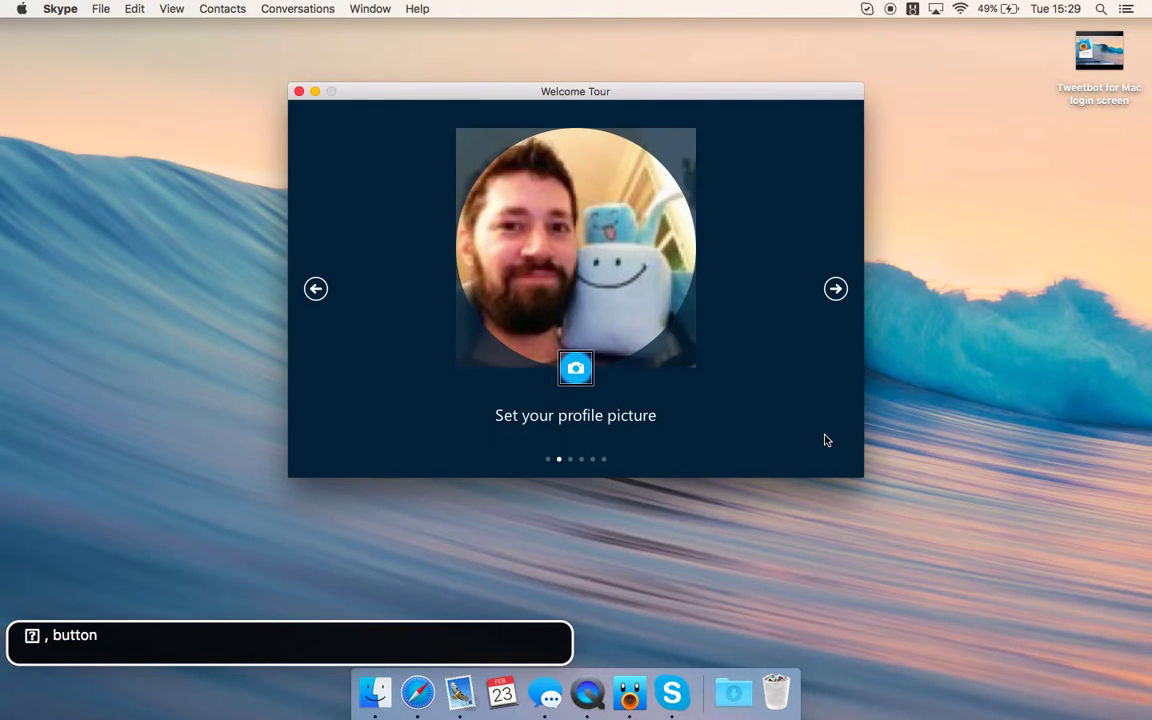
- Advance to the 'Redesigned for a richer chat experience' slide and hear its caption
key(ctrl+alt+Right)
key(ctrl+alt+Right)
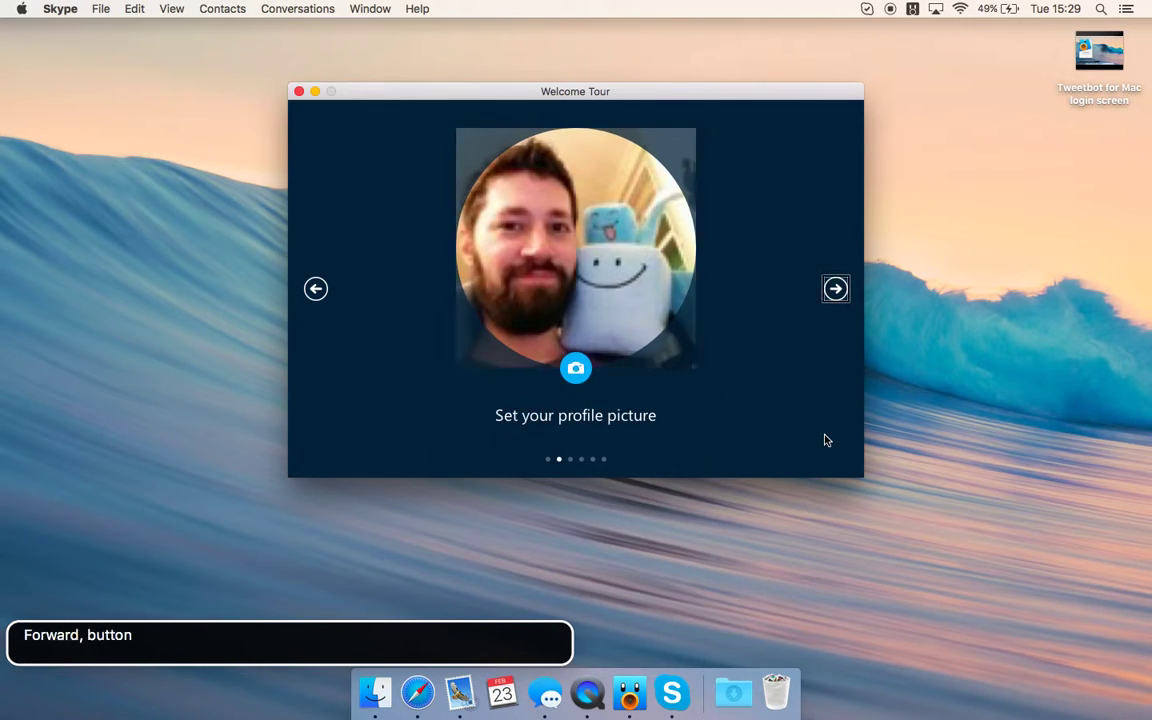
key(ctrl+alt+space)
key(ctrl+alt+Left)
key(ctrl+alt+Right)
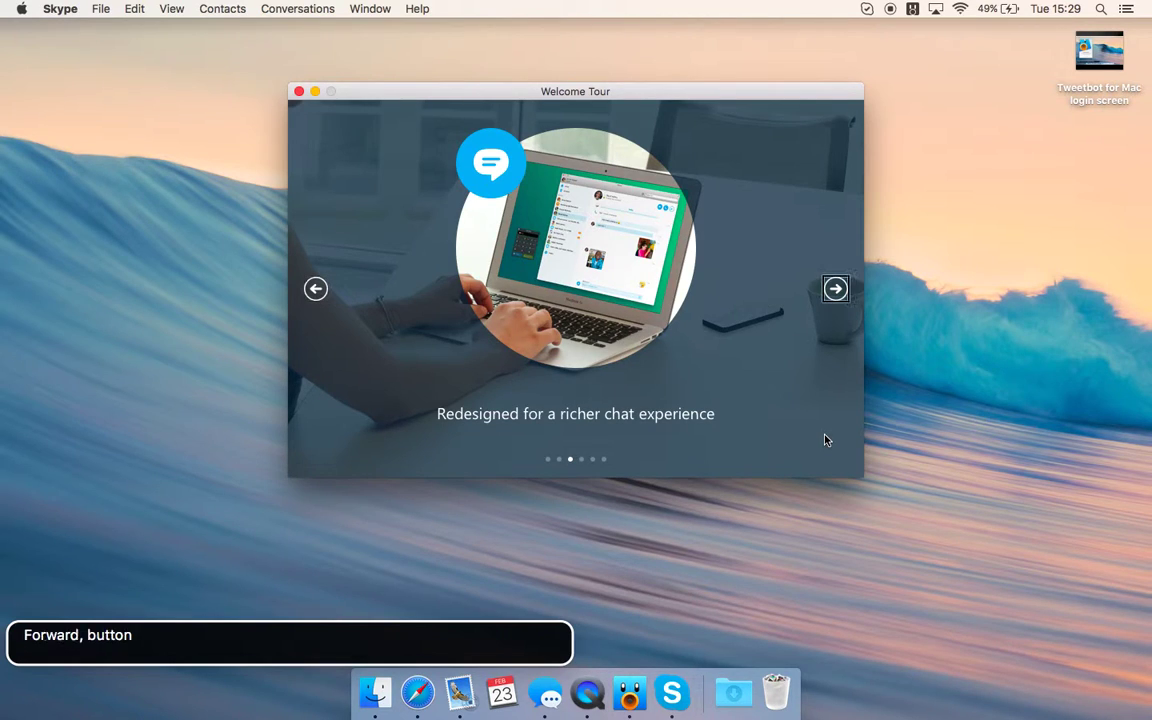
key(ctrl+alt+Right)
key(ctrl+alt+Right)
- Advance through the Chat and call simultaneously slide to the group video calling slide
key(ctrl+alt+space)
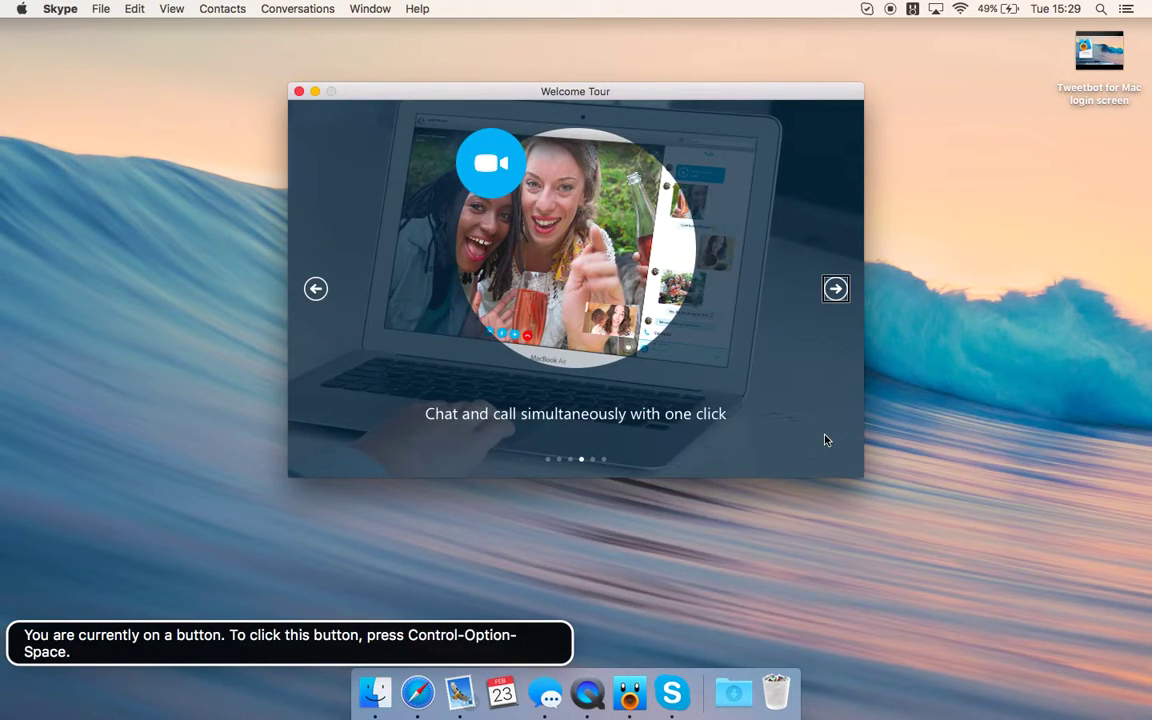
key(ctrl+alt+Left)
key(ctrl+alt+Right)
key(ctrl+alt+space)
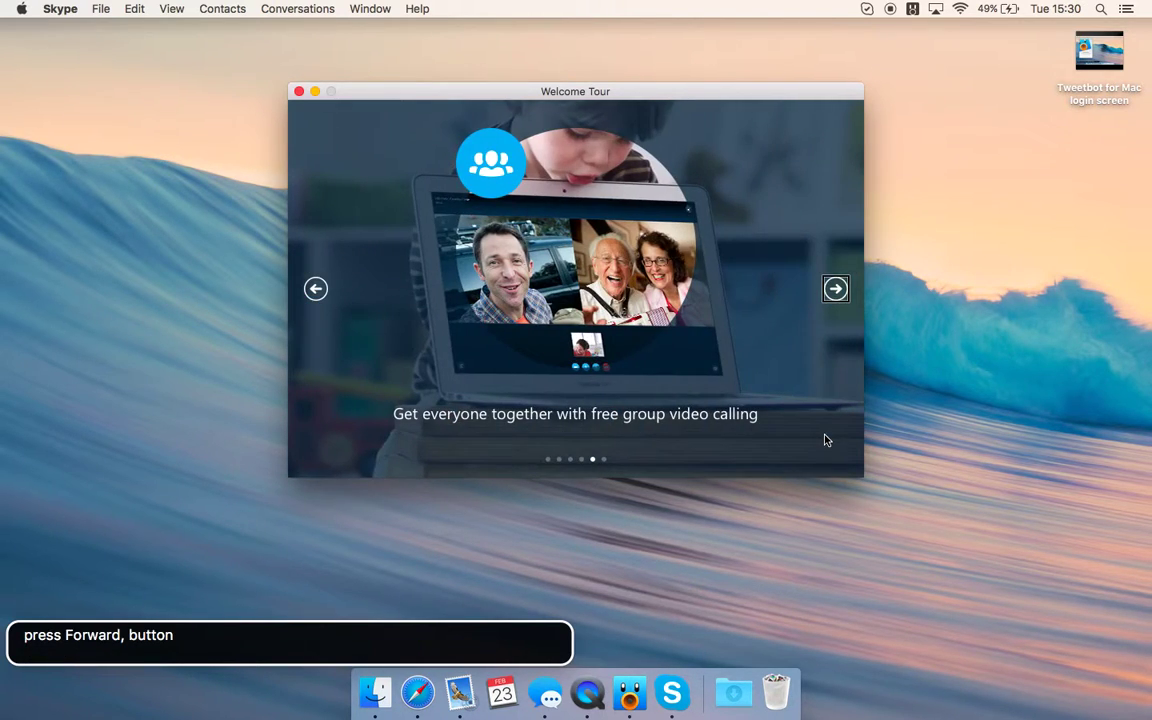
key(ctrl+alt+Left)
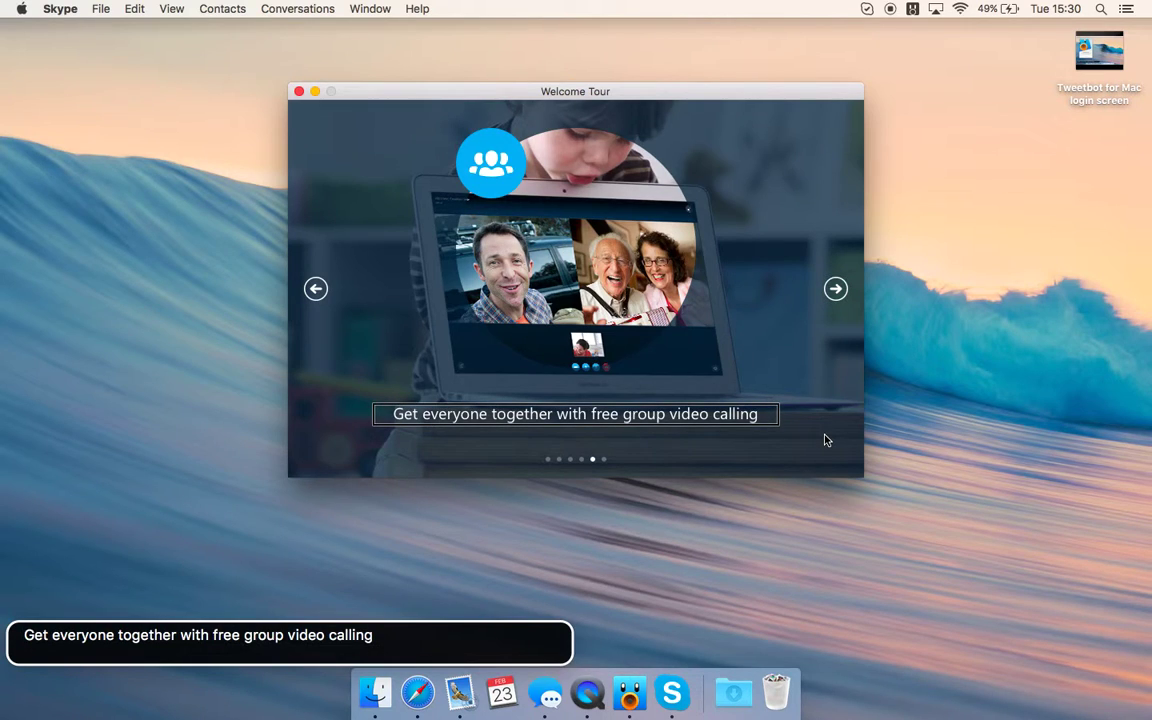
key(ctrl+alt+Right)
key(ctrl+alt+space)
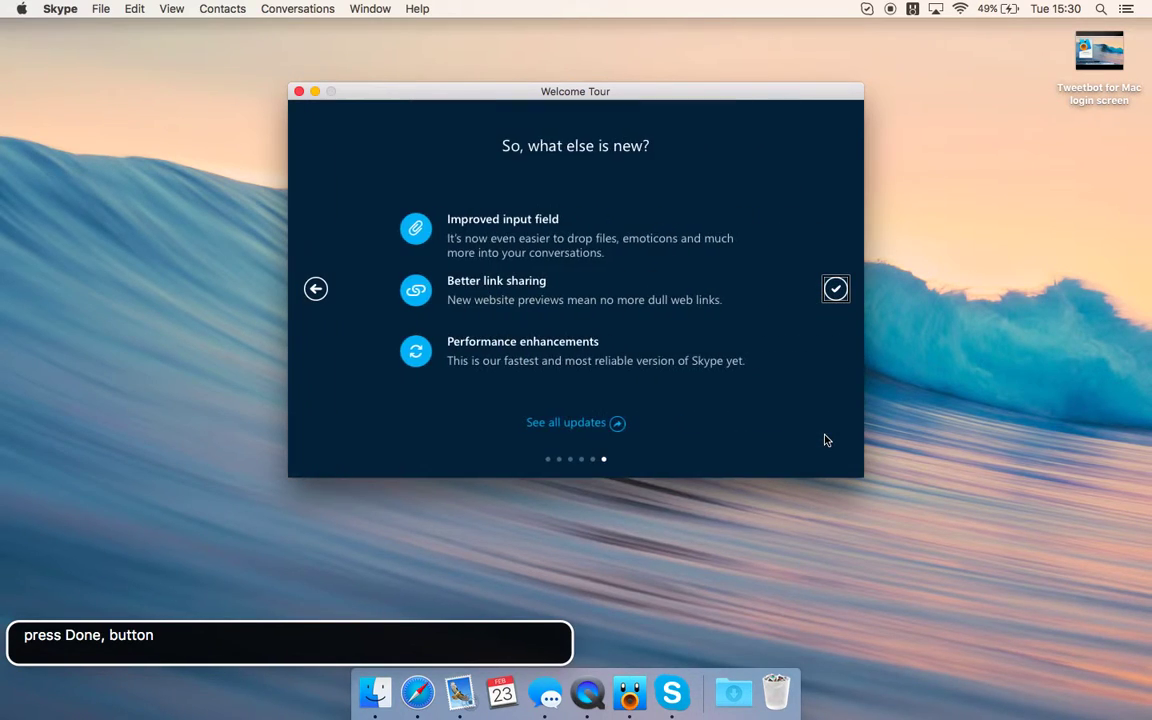
key(ctrl+alt+Left)
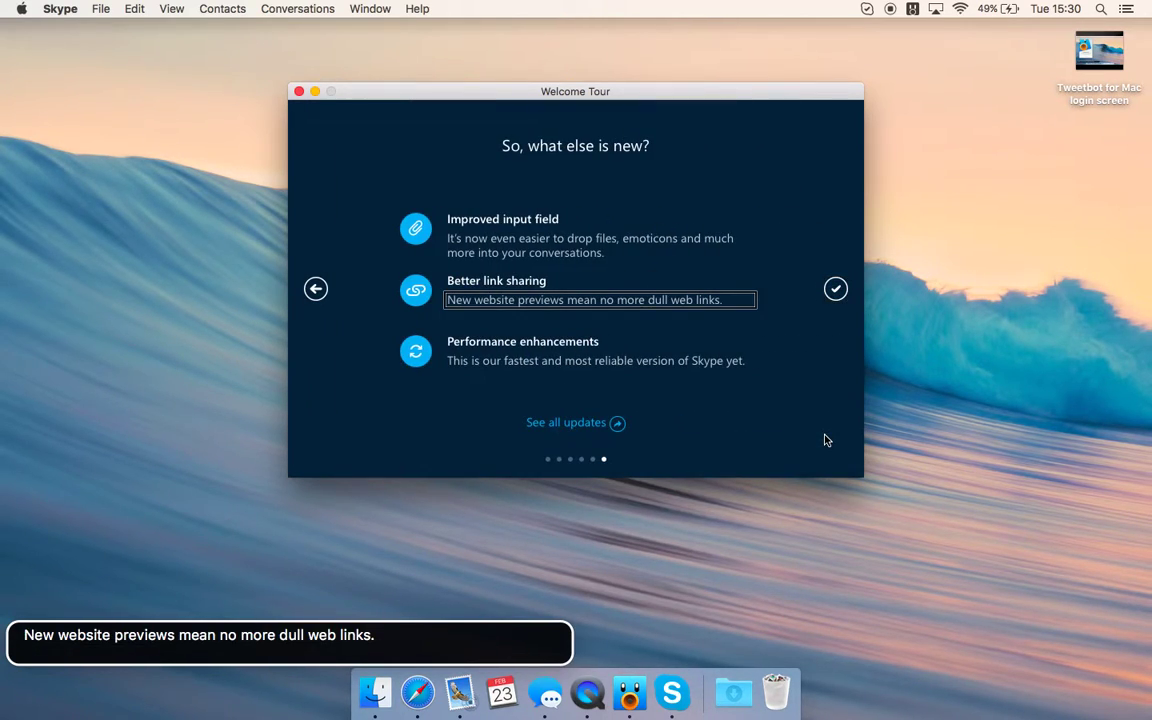
key(ctrl+alt+Right)
key(ctrl+alt+Left)
key(ctrl+alt+Left)
key(ctrl+alt+Left)
key(ctrl+alt+Left)
key(ctrl+alt+Left)
key(ctrl+alt+Left)
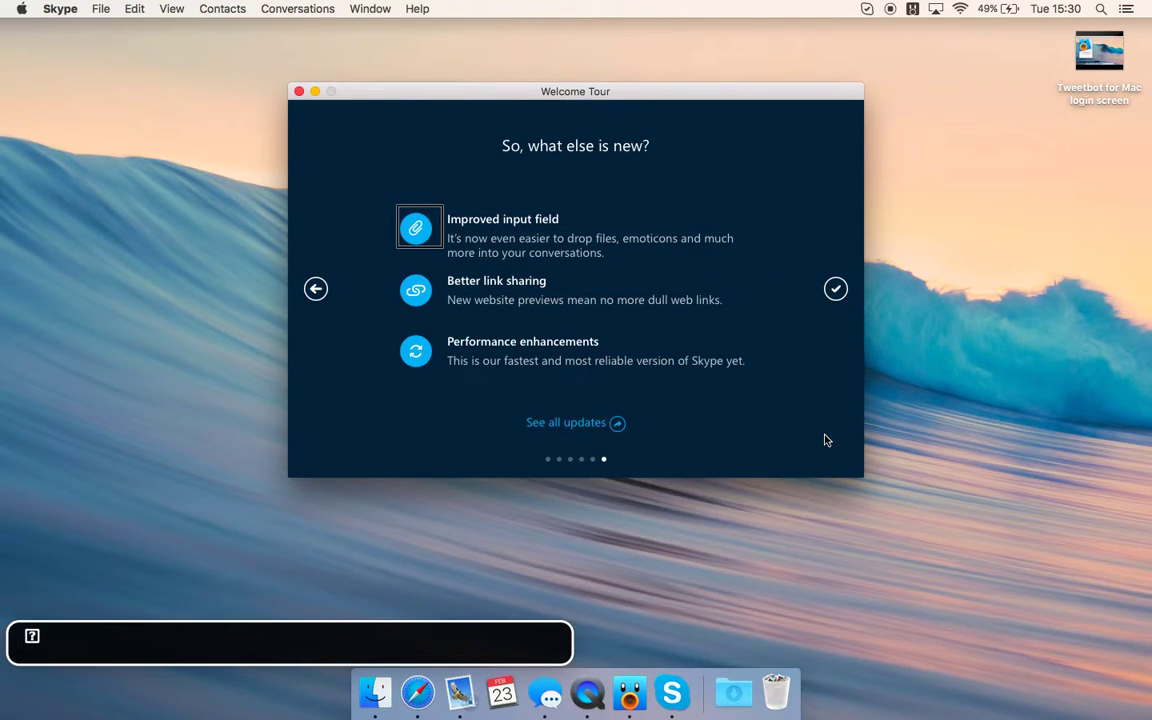
key(ctrl+alt+Left)
key(ctrl+alt+Right)
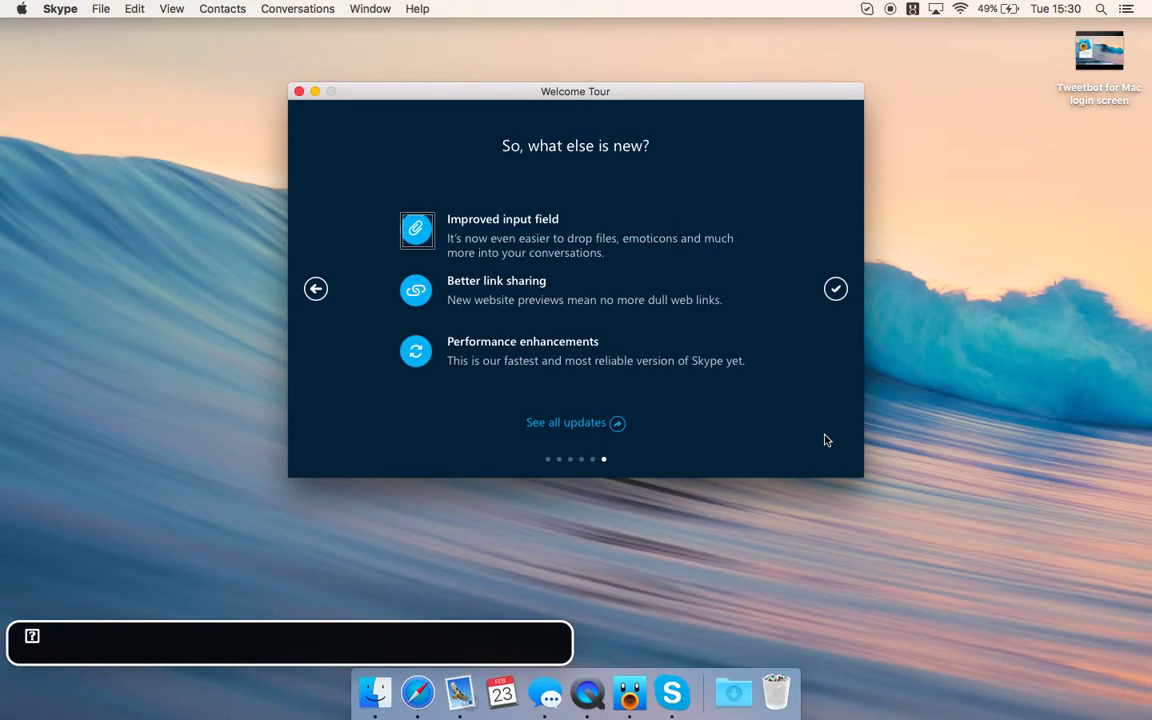
key(ctrl+alt+Right)
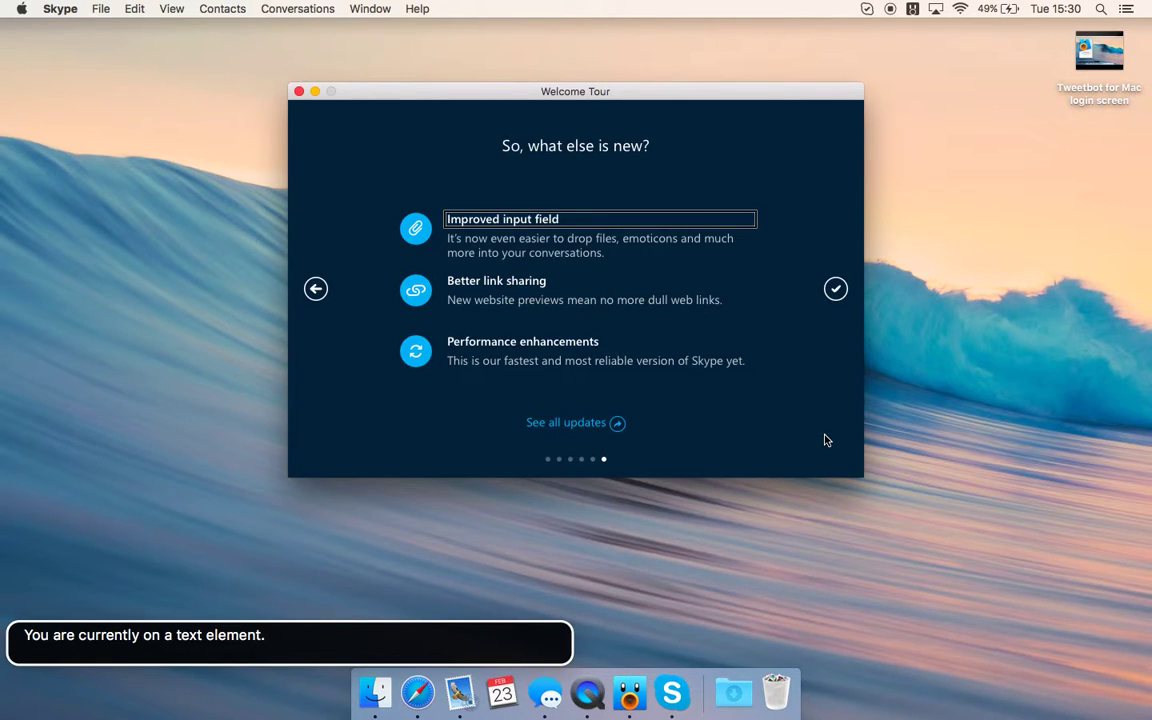
key(ctrl+alt+Right)
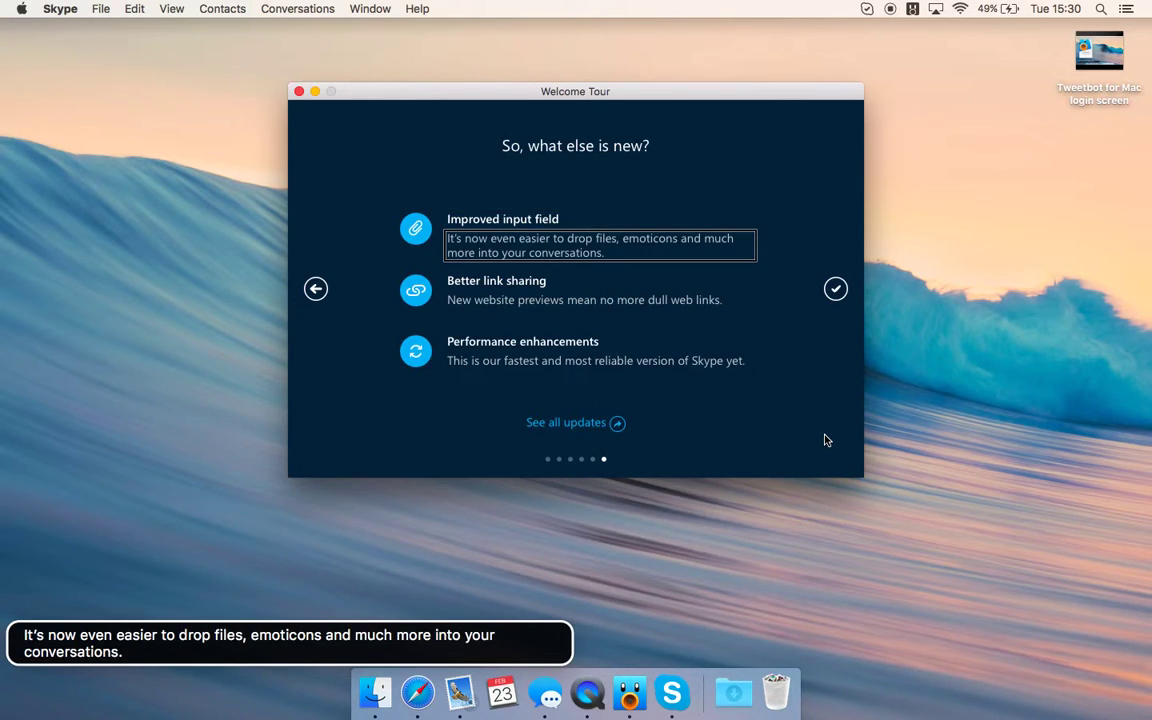
key(ctrl+alt+Right)
key(ctrl+alt+Right)
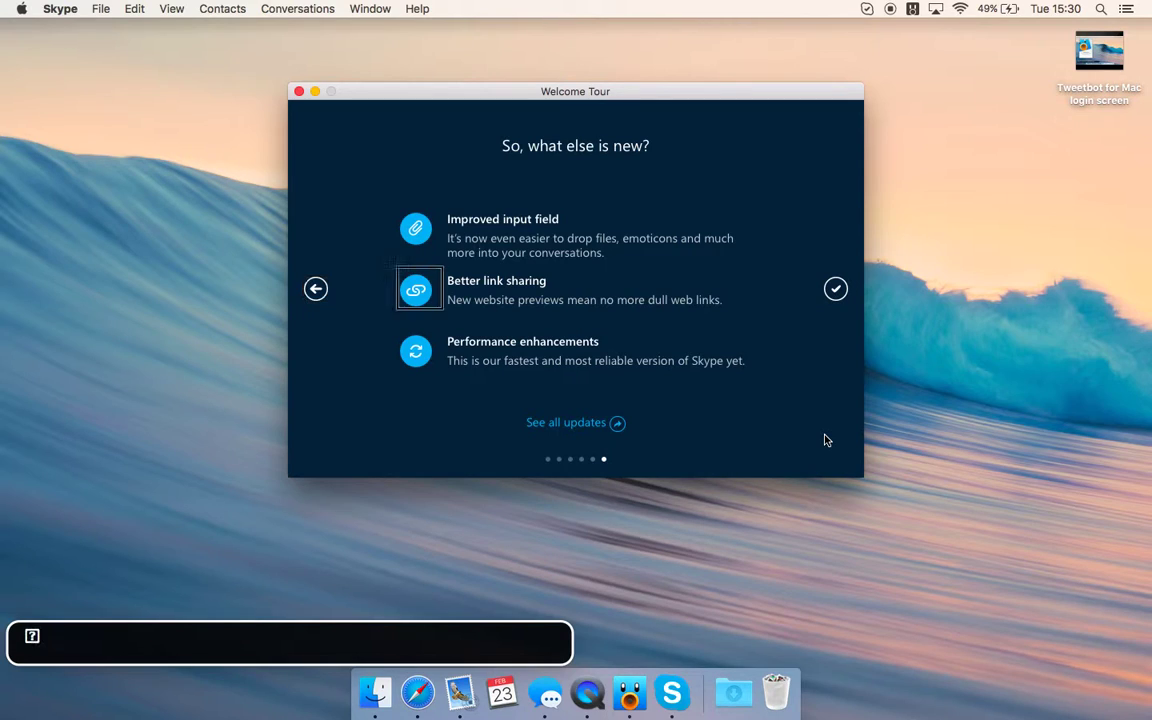
key(ctrl+alt+Right)
key(ctrl+alt+Right)
key(ctrl+alt+Right)
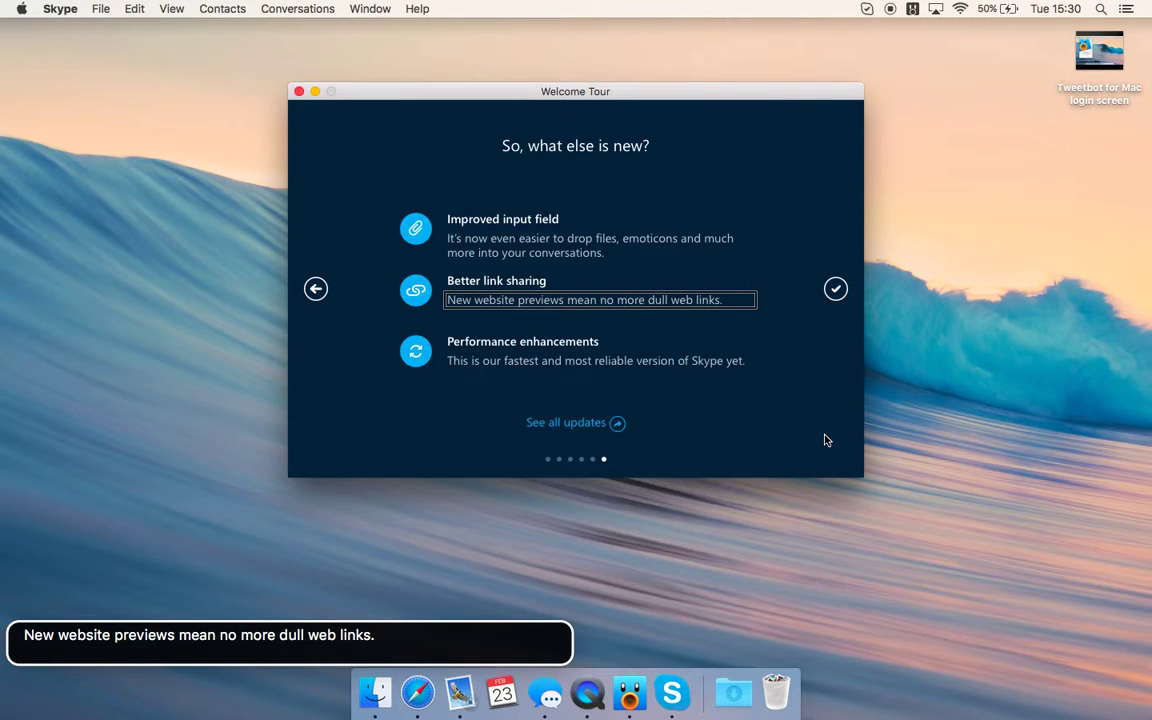
key(ctrl+alt+Right)
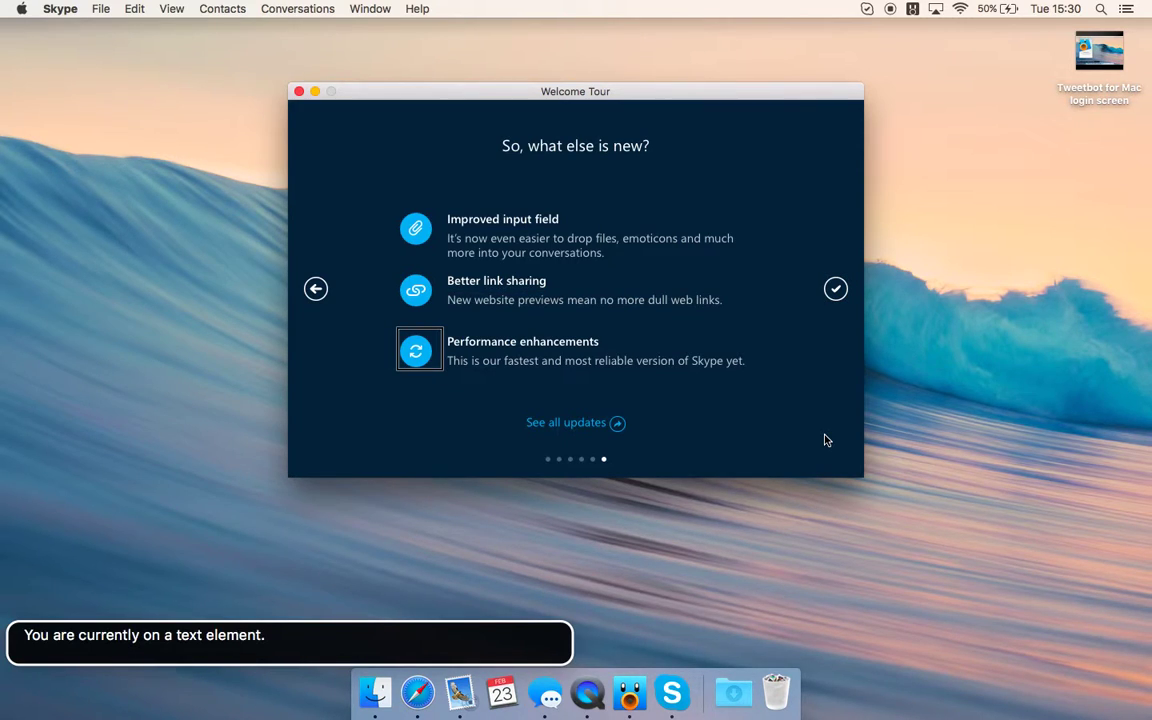
key(ctrl+alt+Right)
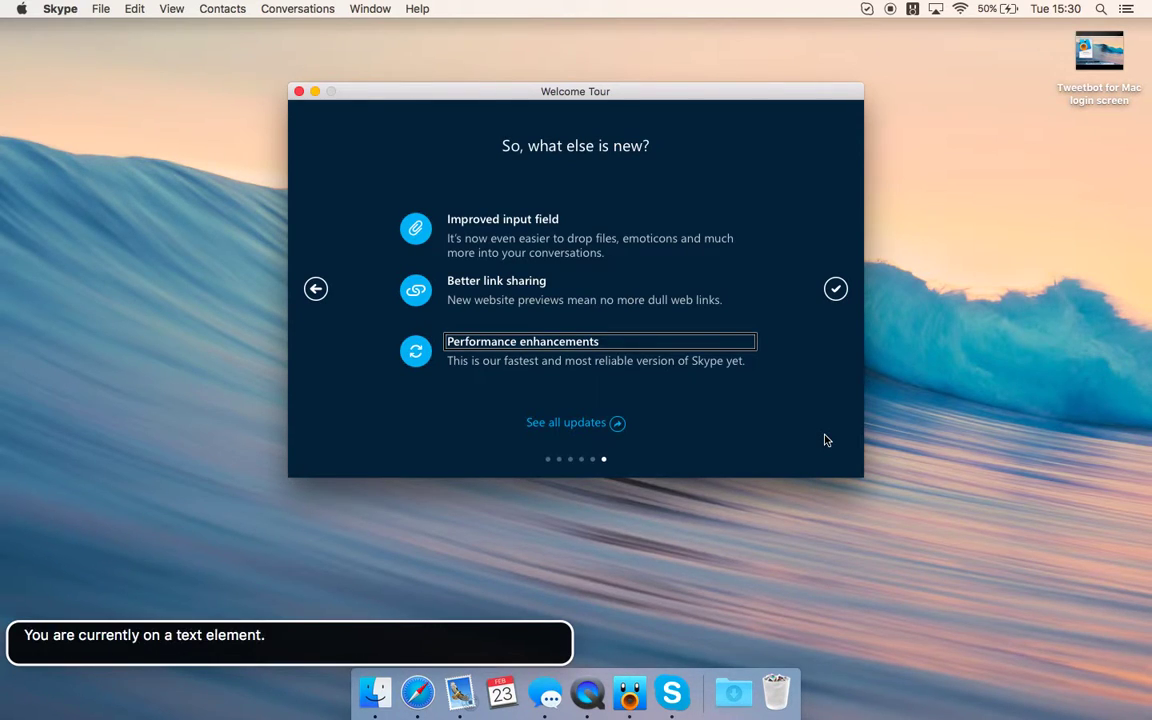
key(ctrl+alt+Right)
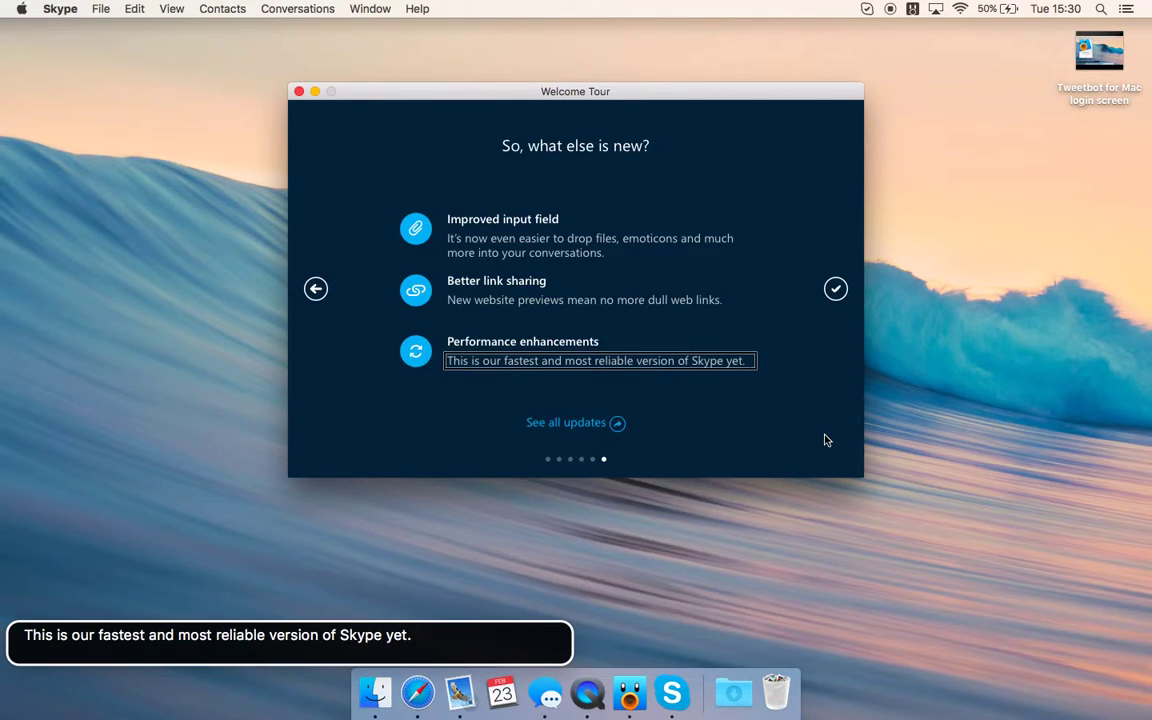
key(ctrl+alt+Right)
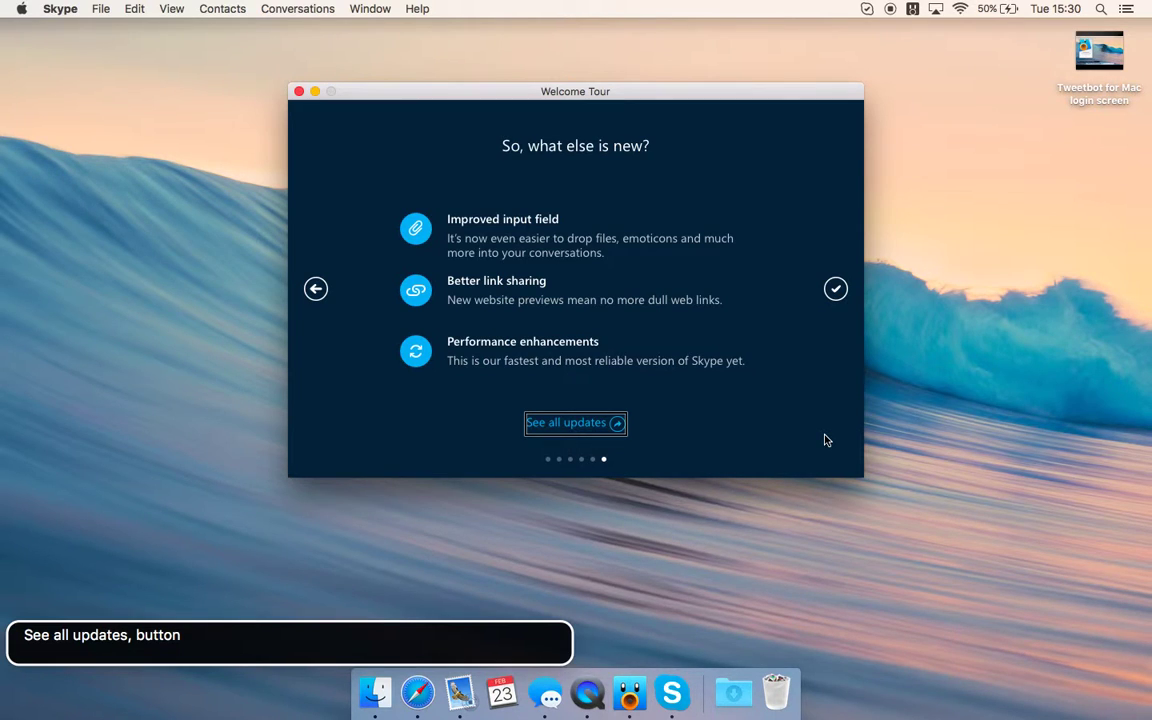
- Open 'See all updates' in Safari, come back to the tour and close it with Done
key(ctrl+alt+space)
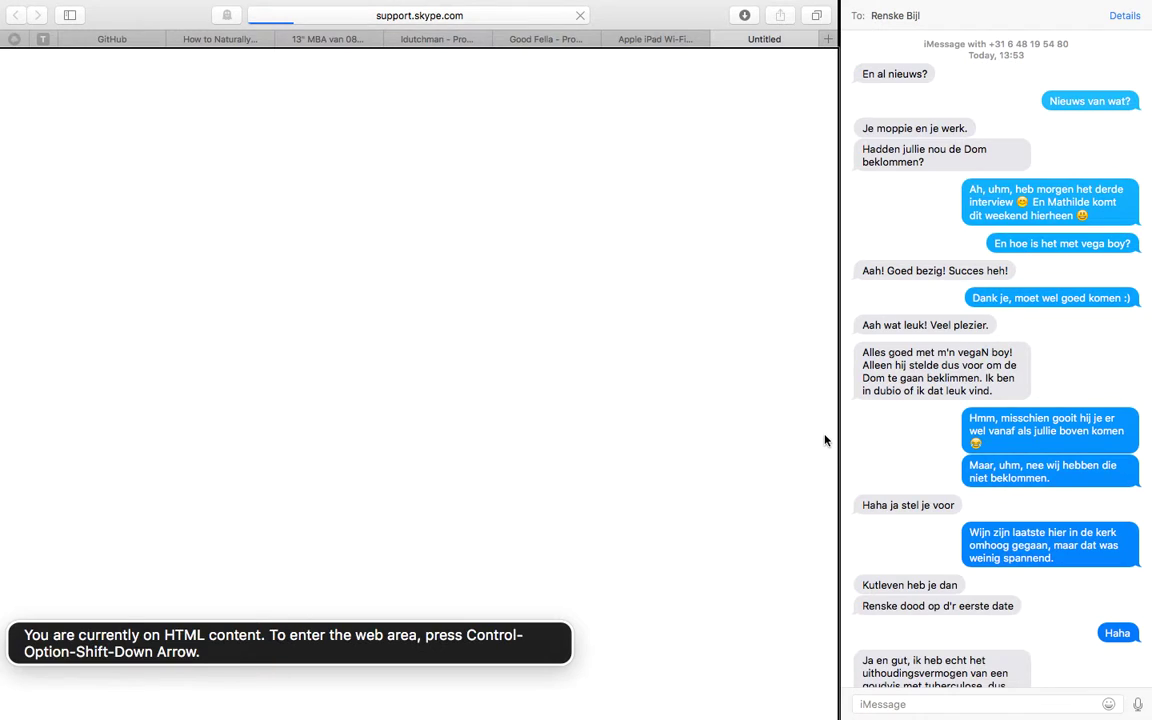
key(ctrl+Left)
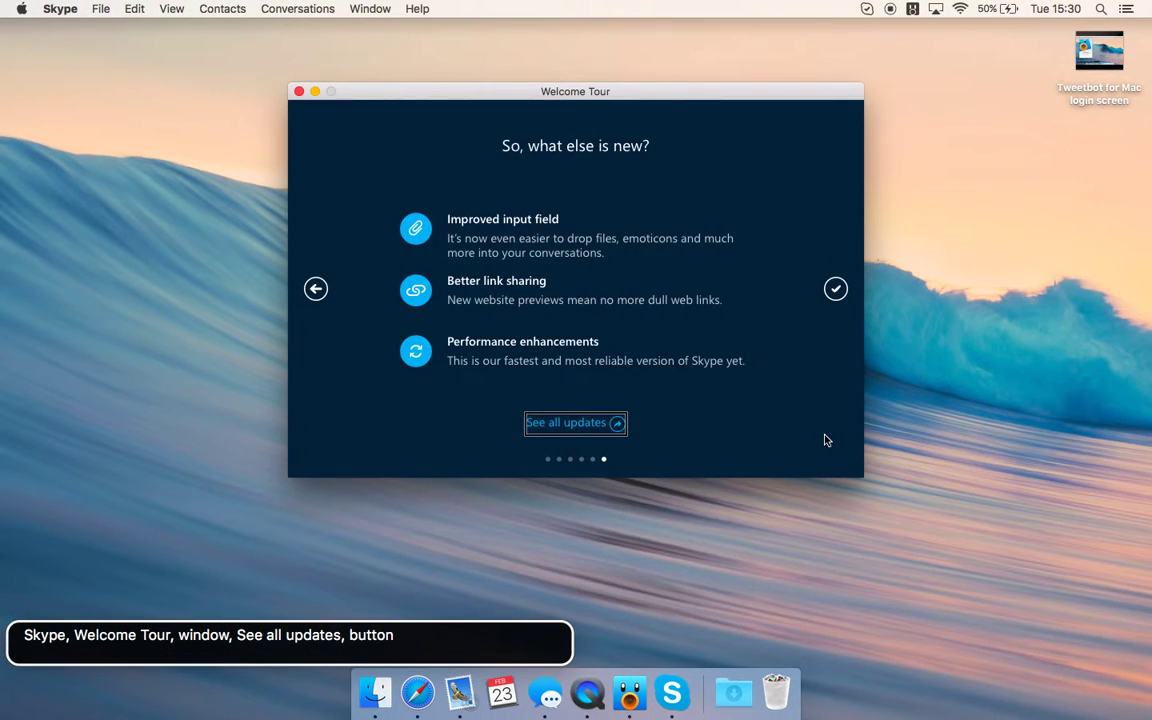
key(ctrl+alt+Left)
key(ctrl+alt+Left)
key(ctrl+alt+Left)
key(ctrl+alt+Left)
key(ctrl+alt+Right)
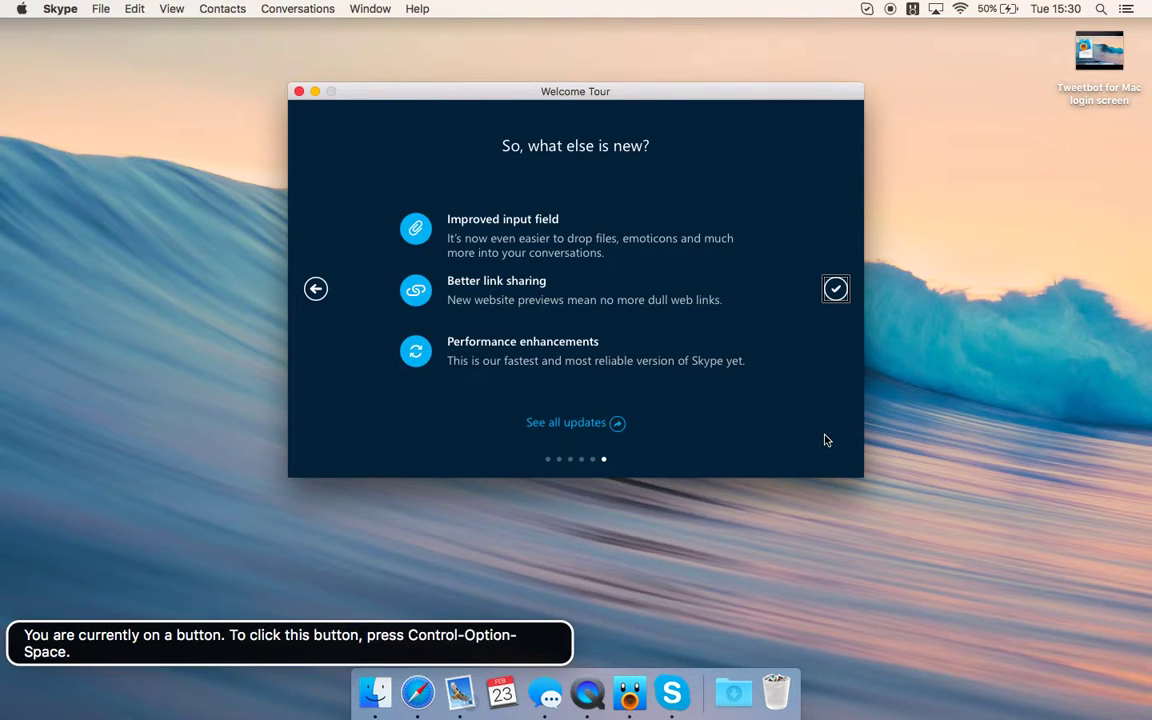
key(ctrl+alt+space)
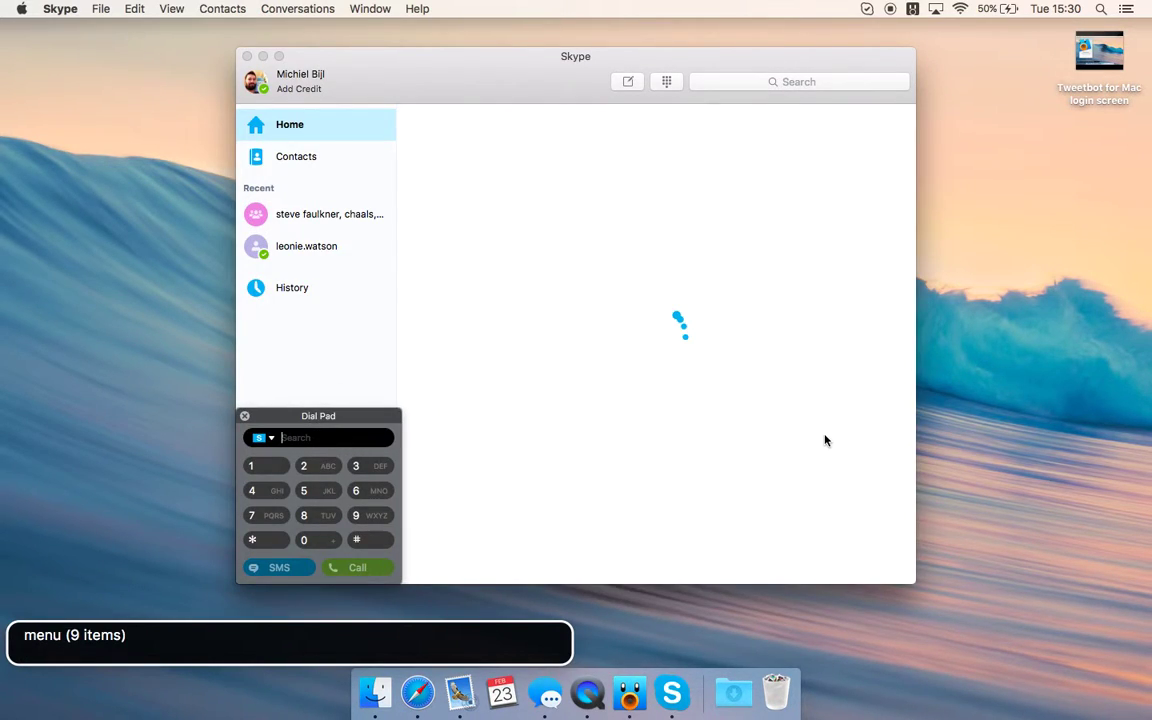